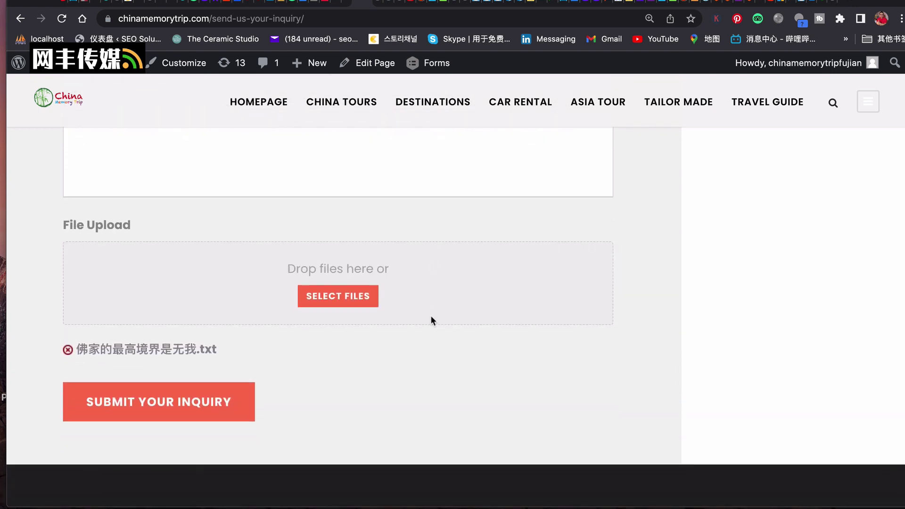
scroll(431, 315, "down", 1)
Submit the Shanghai tour inquiry and review the thank-you confirmation and company contact details.
left_click(217, 354)
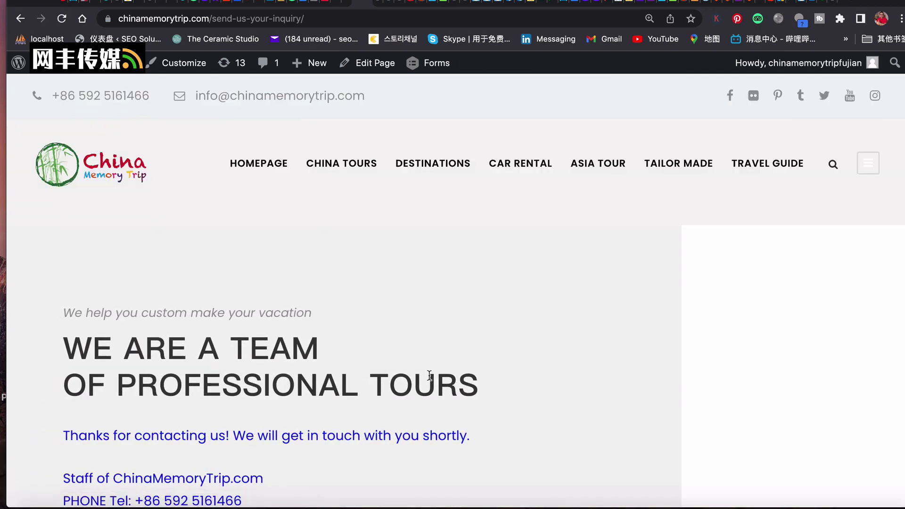
scroll(432, 373, "down", 4)
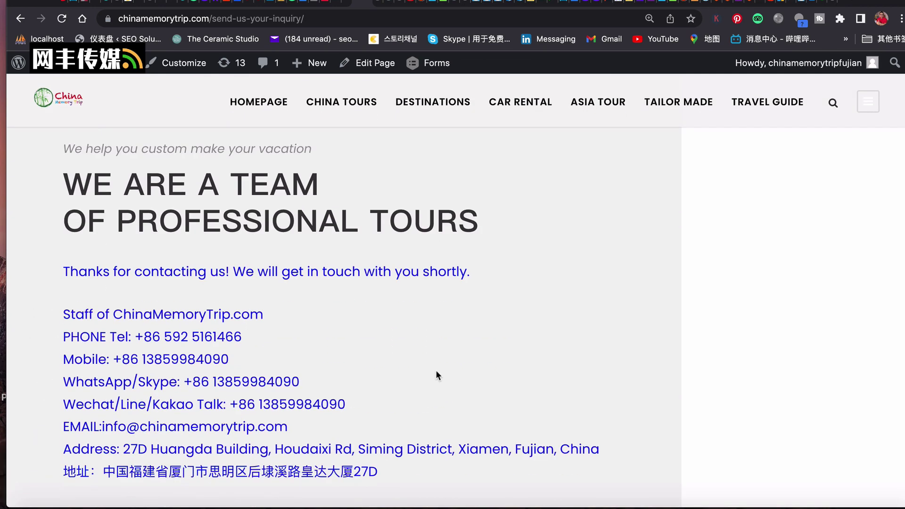
scroll(437, 375, "down", 1)
scroll(438, 375, "down", 1)
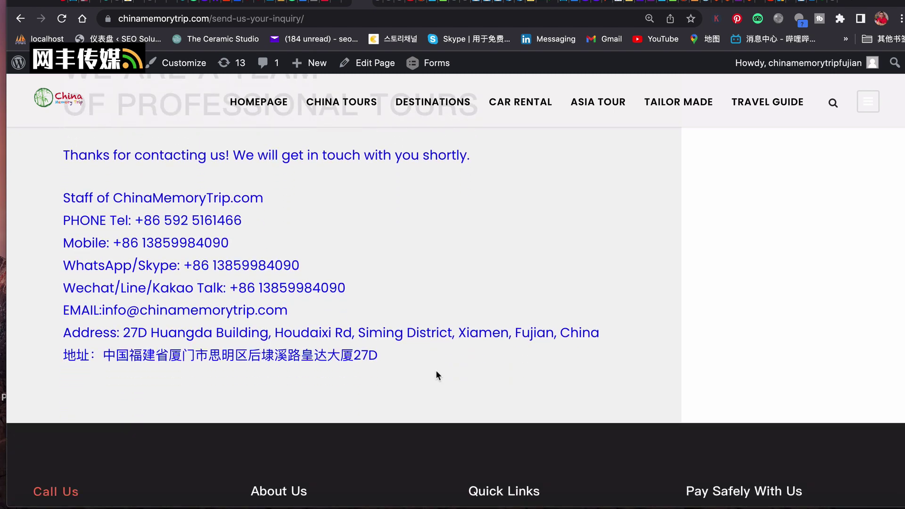
scroll(438, 376, "down", 3)
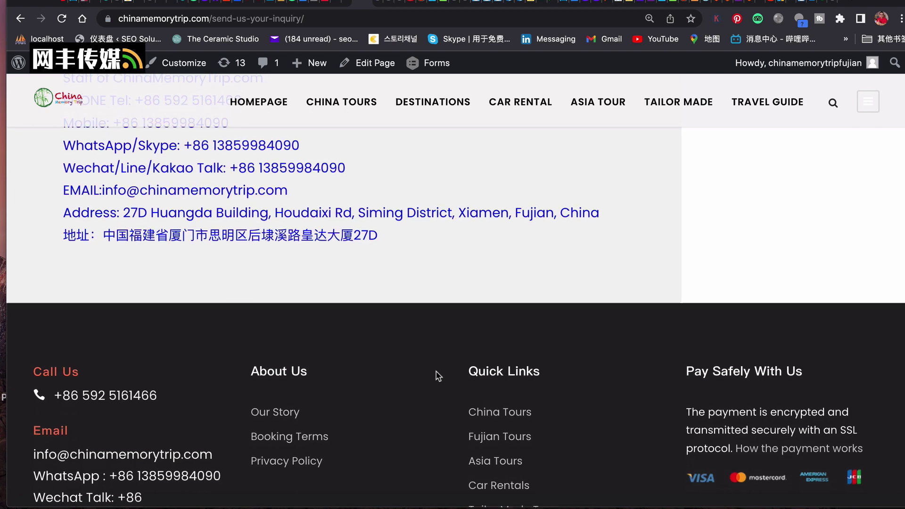
scroll(438, 376, "up", 5)
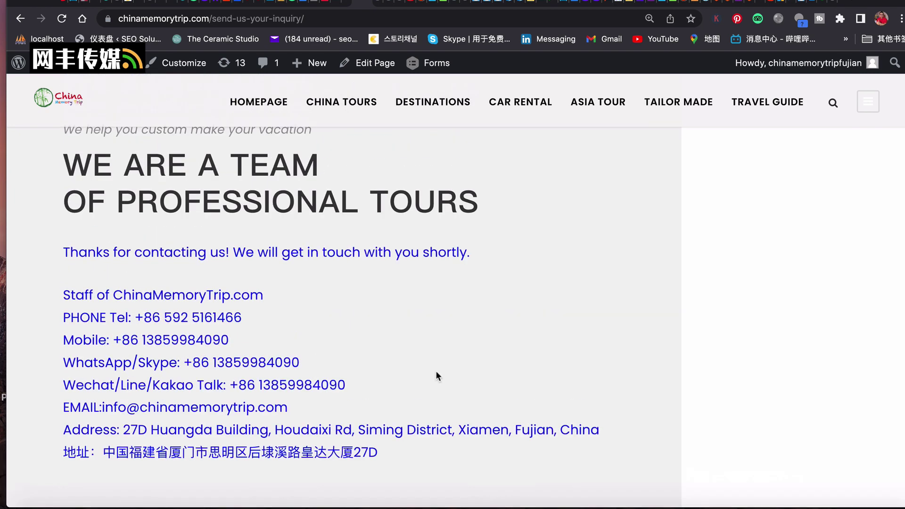
scroll(436, 371, "up", 4)
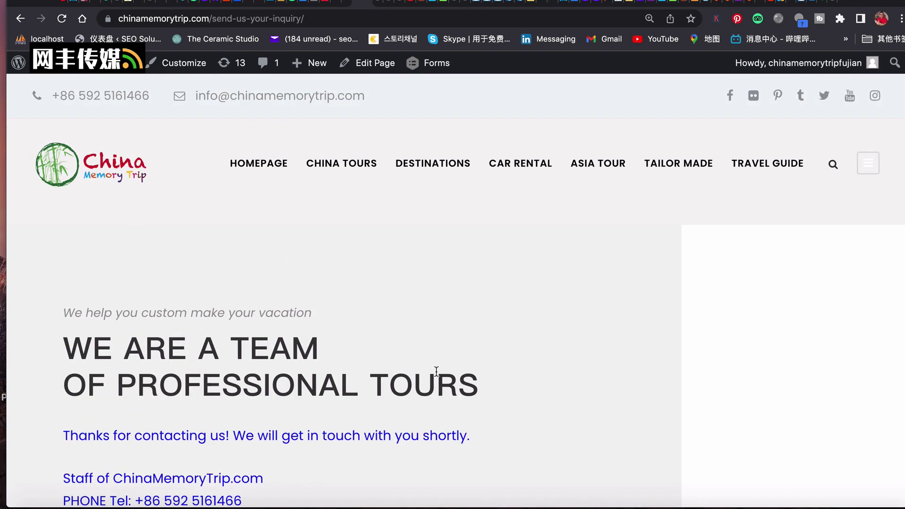
scroll(437, 370, "down", 3)
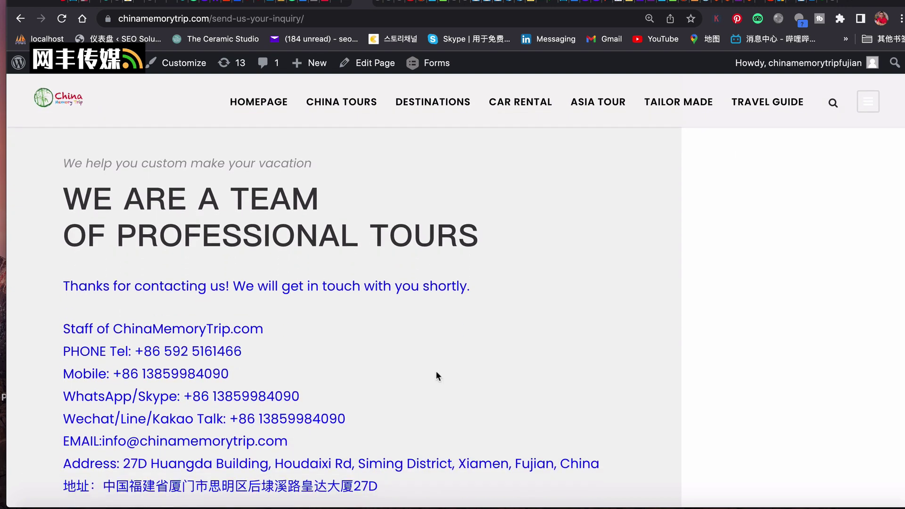
scroll(437, 376, "down", 4)
scroll(437, 373, "up", 3)
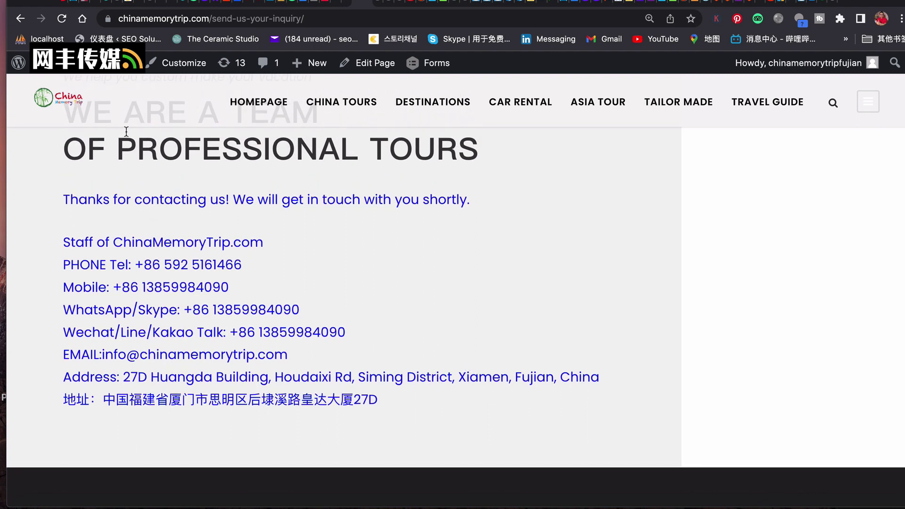
mouse_move(103, 71)
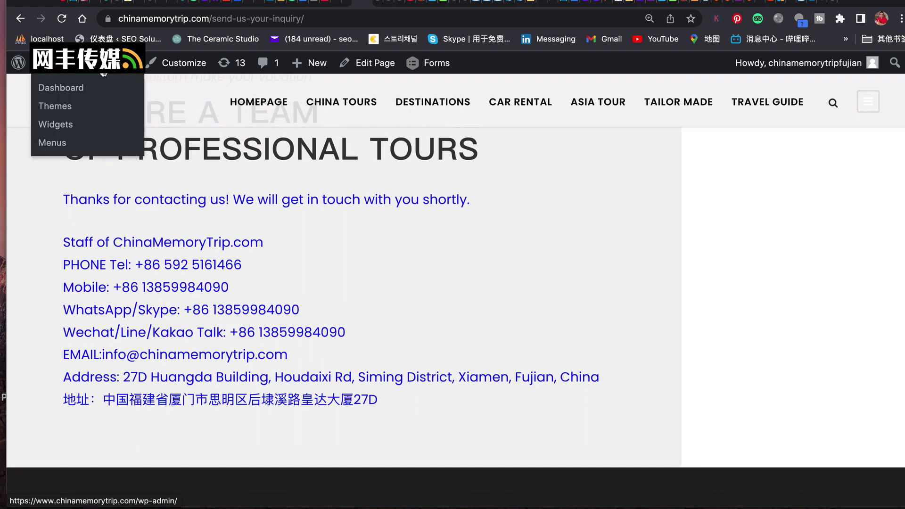
Go to the admin Dashboard and open the Forms list with Create My Own Trip and Send an Inquiry.
left_click(65, 94)
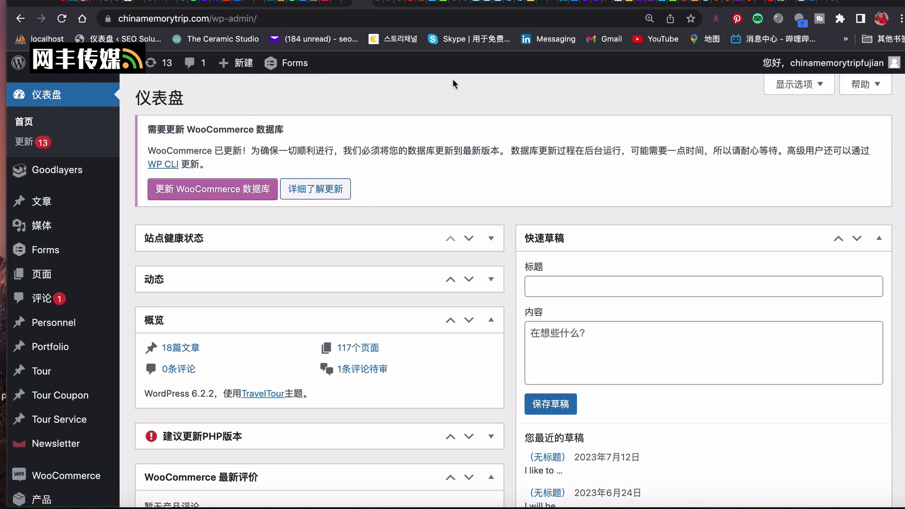
mouse_move(52, 254)
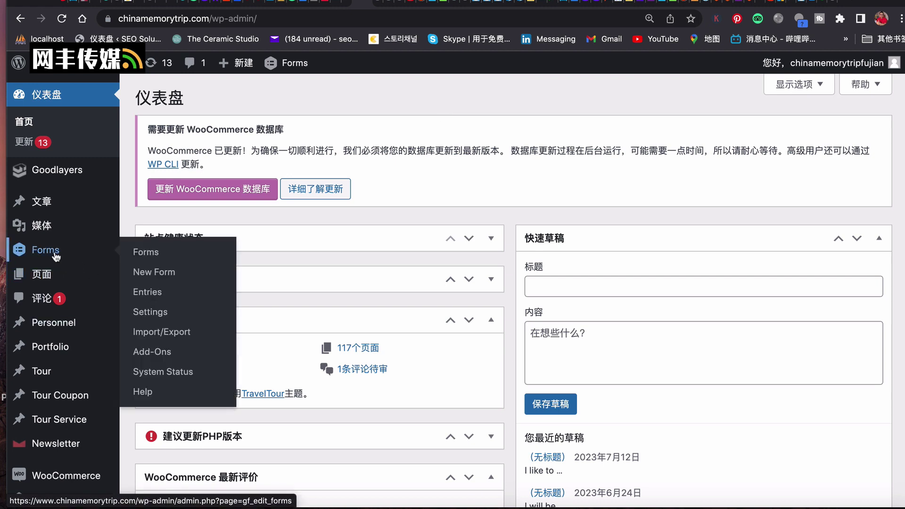
left_click(148, 254)
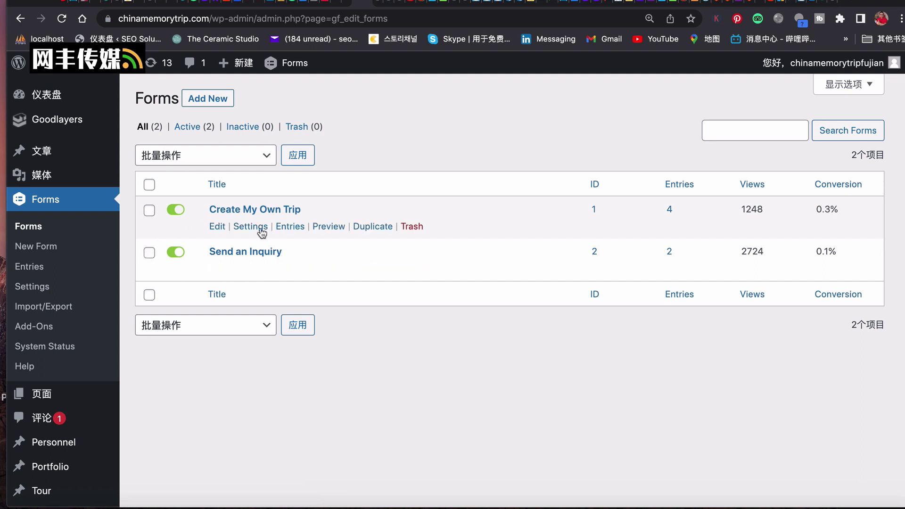
Open the 4 entries of the Create My Own Trip form.
mouse_move(258, 229)
left_click(670, 211)
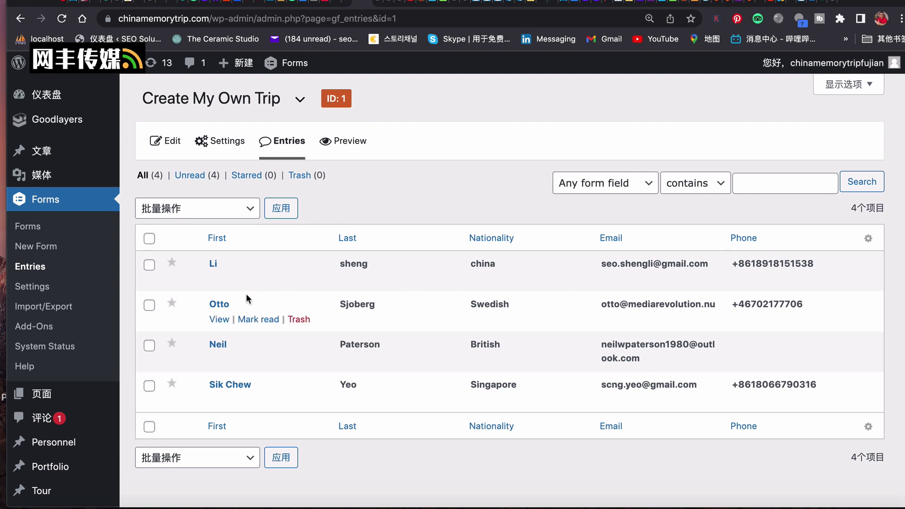
View entry #24 and review its contact details, travel dates, message and uploaded file.
left_click(218, 280)
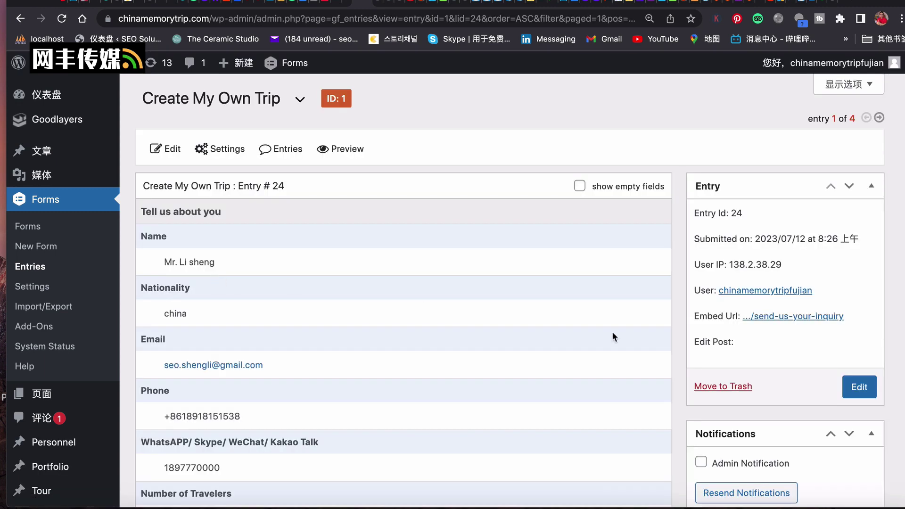
scroll(588, 343, "down", 6)
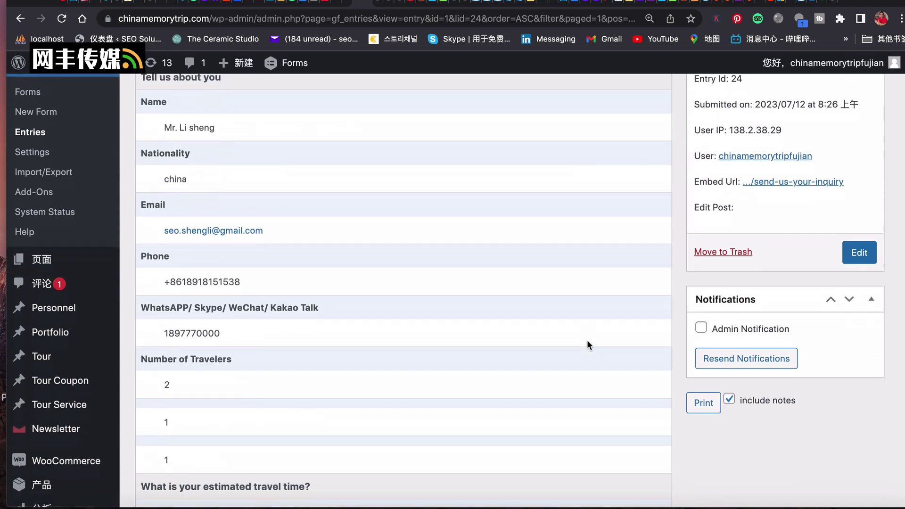
scroll(587, 340, "down", 7)
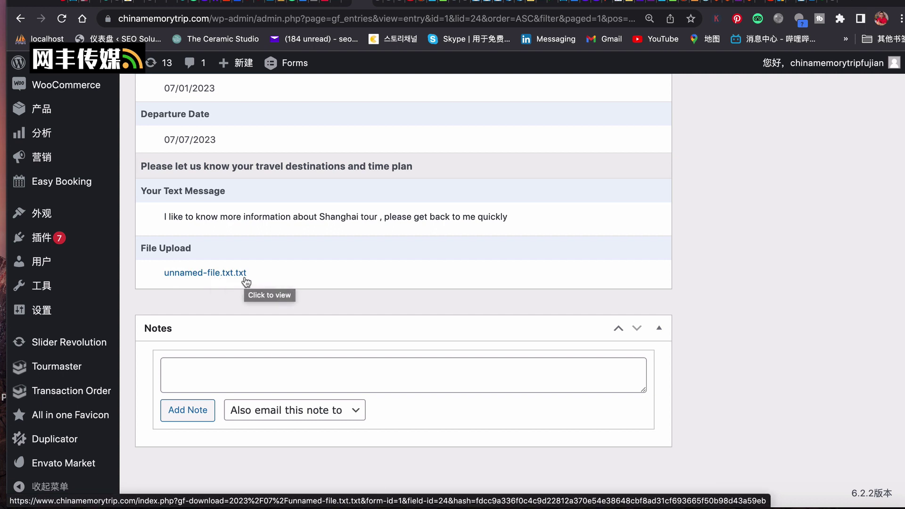
scroll(339, 349, "up", 1)
scroll(340, 349, "up", 5)
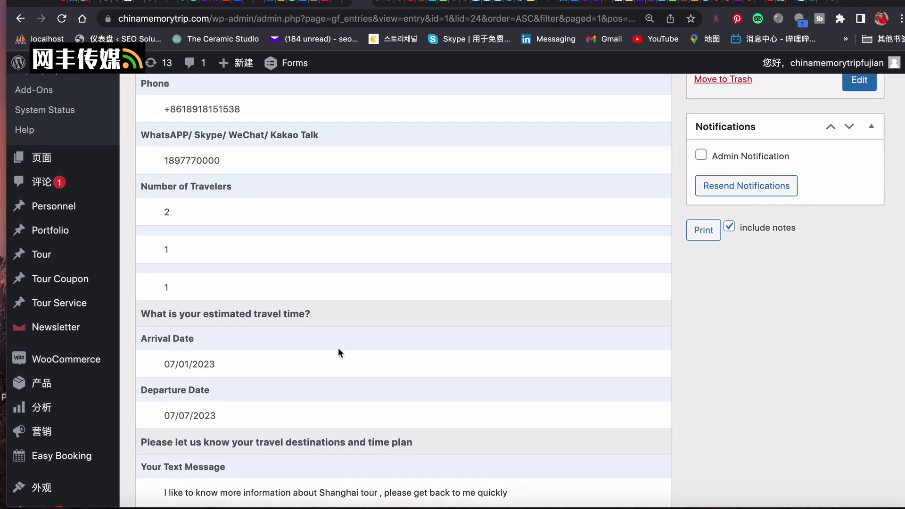
scroll(339, 349, "up", 4)
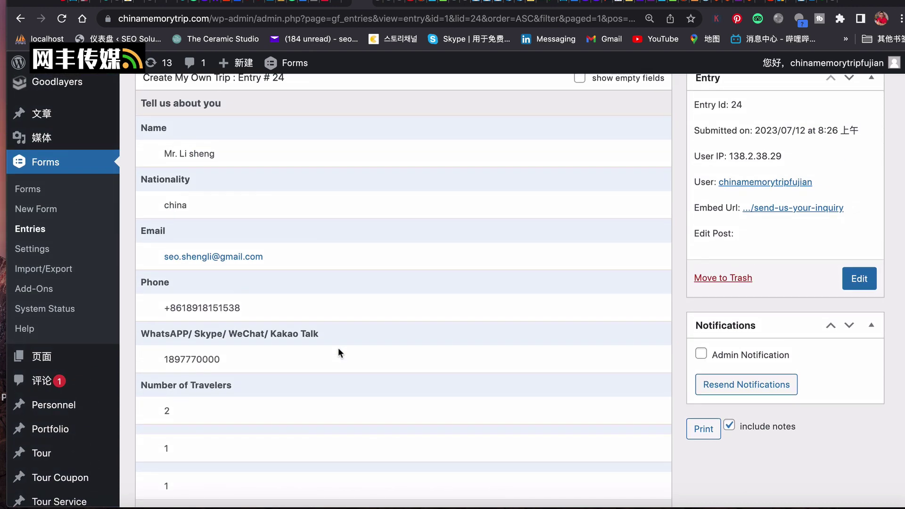
scroll(339, 349, "up", 1)
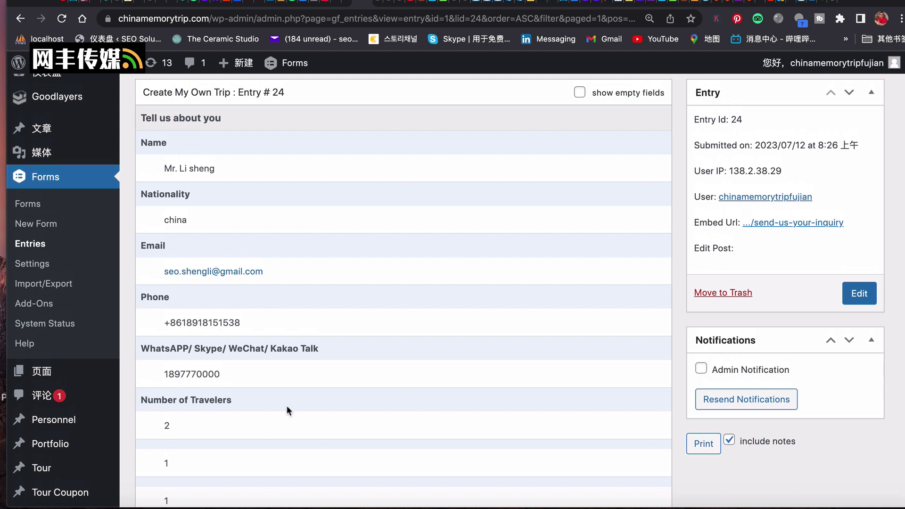
scroll(308, 407, "up", 5)
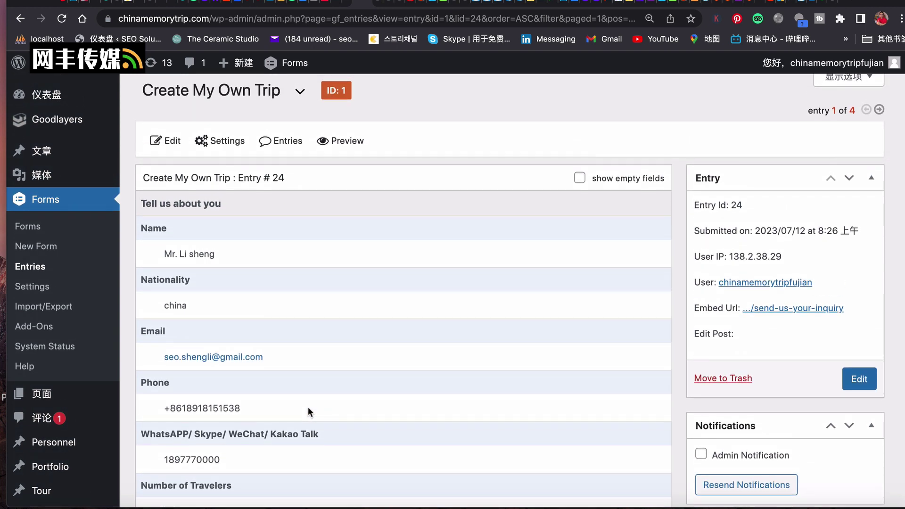
scroll(307, 412, "up", 1)
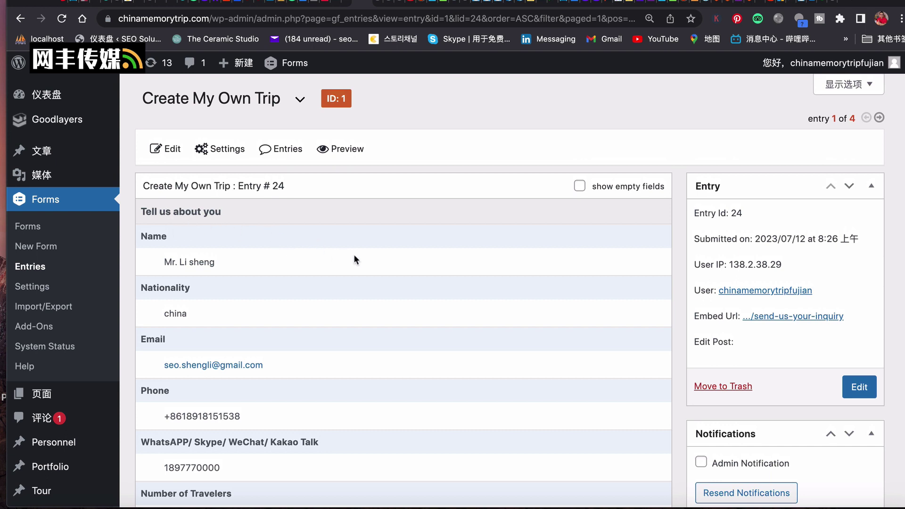
scroll(378, 273, "down", 8)
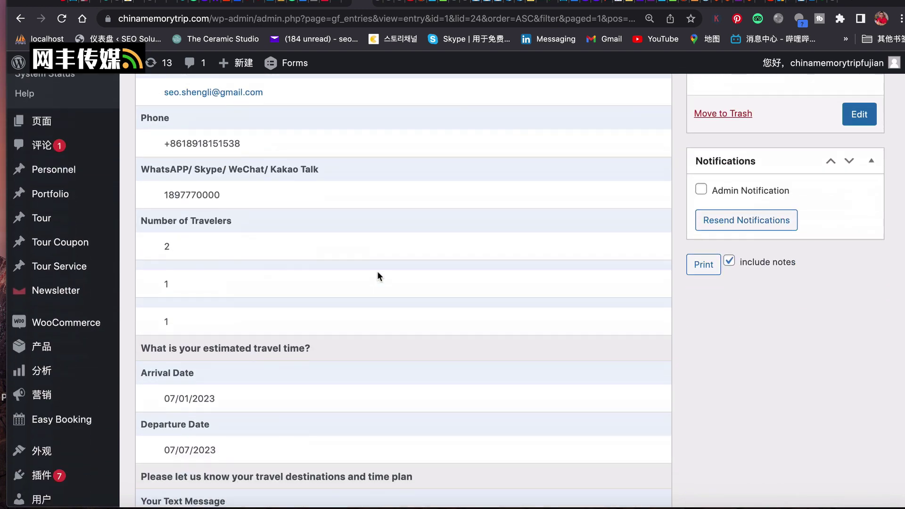
scroll(378, 274, "down", 4)
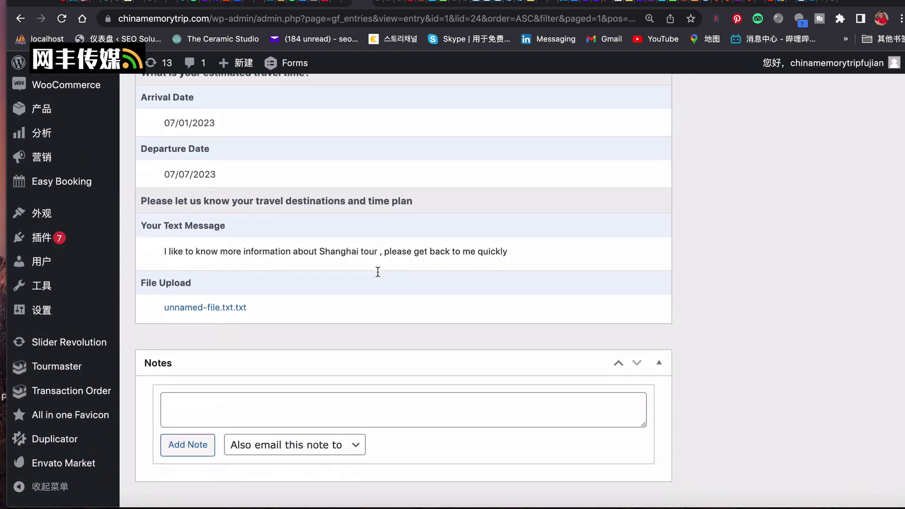
scroll(377, 274, "up", 12)
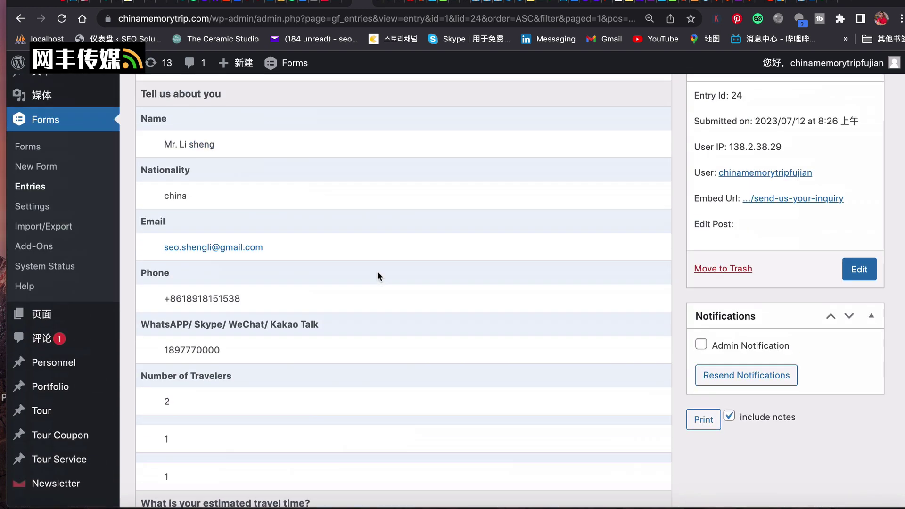
scroll(377, 273, "up", 1)
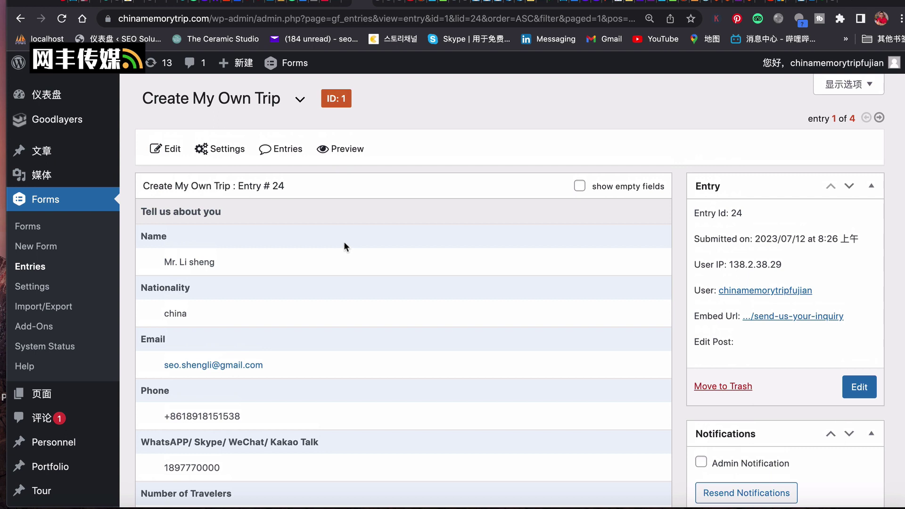
mouse_move(75, 66)
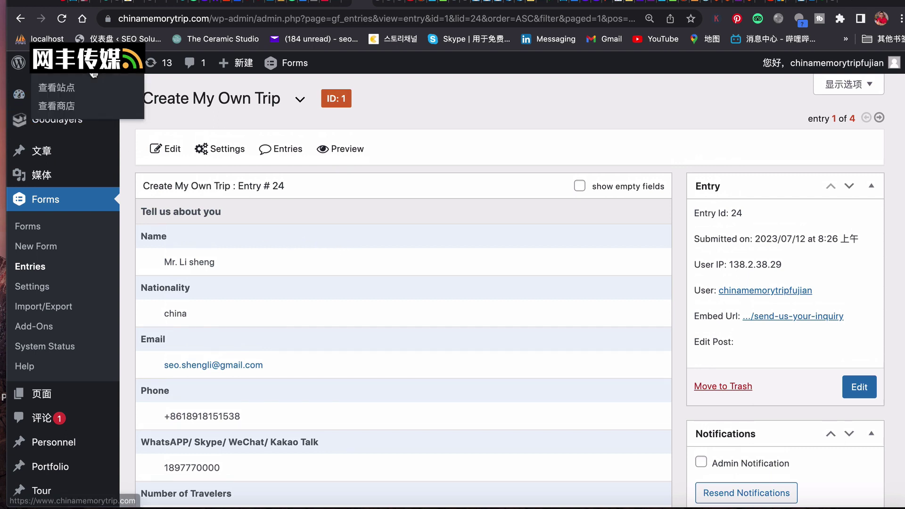
From the homepage tour carousel, open the 8-Day China Private Highlight Tour of Beijing, Xi'an and Shanghai.
left_click(67, 93)
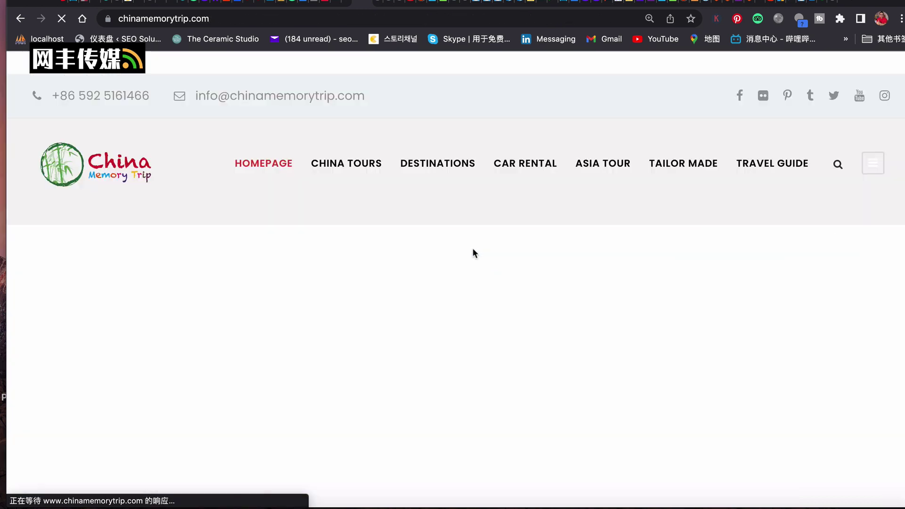
scroll(521, 267, "down", 1)
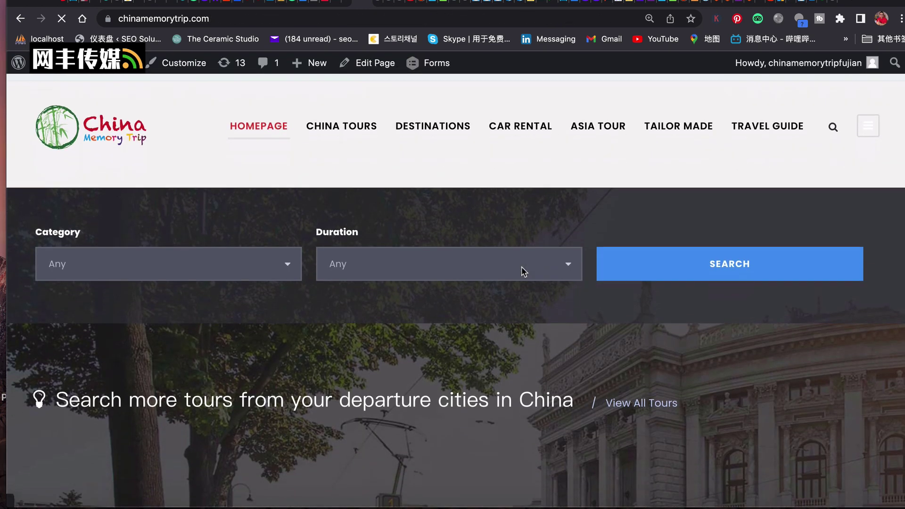
scroll(522, 266, "down", 3)
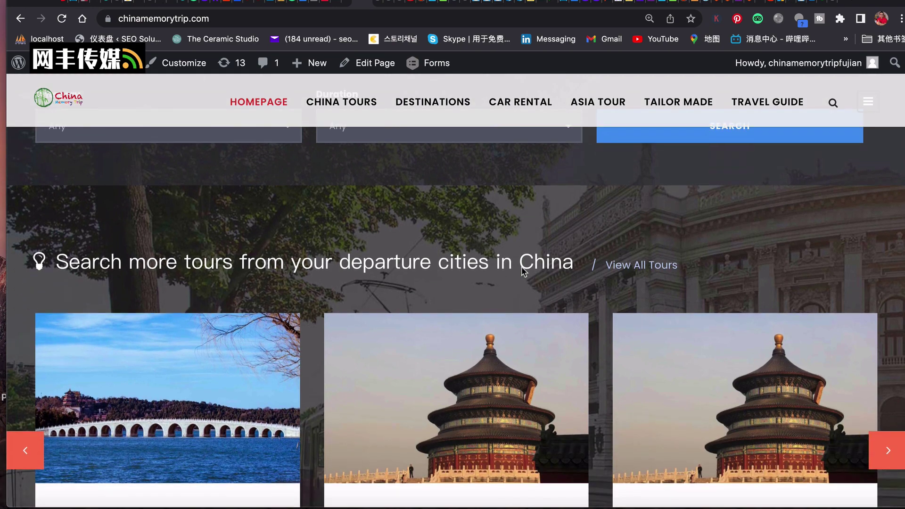
scroll(522, 267, "down", 4)
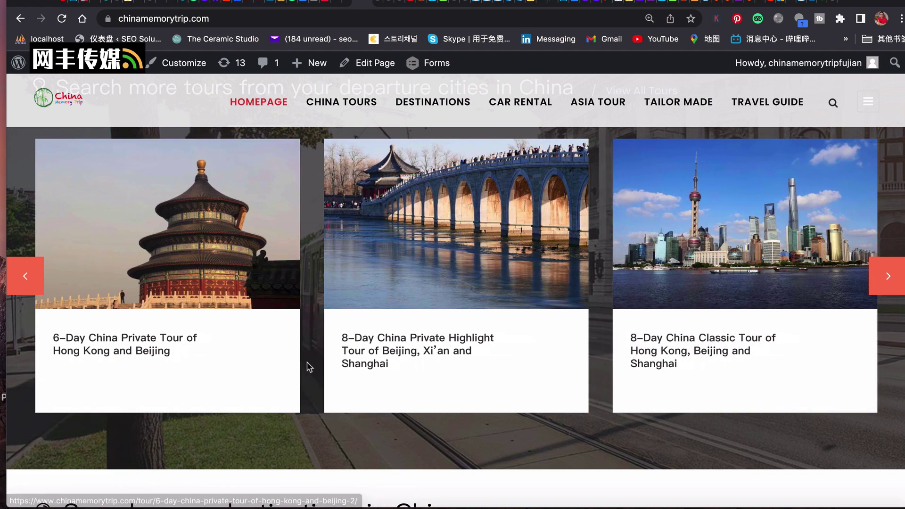
left_click(362, 353)
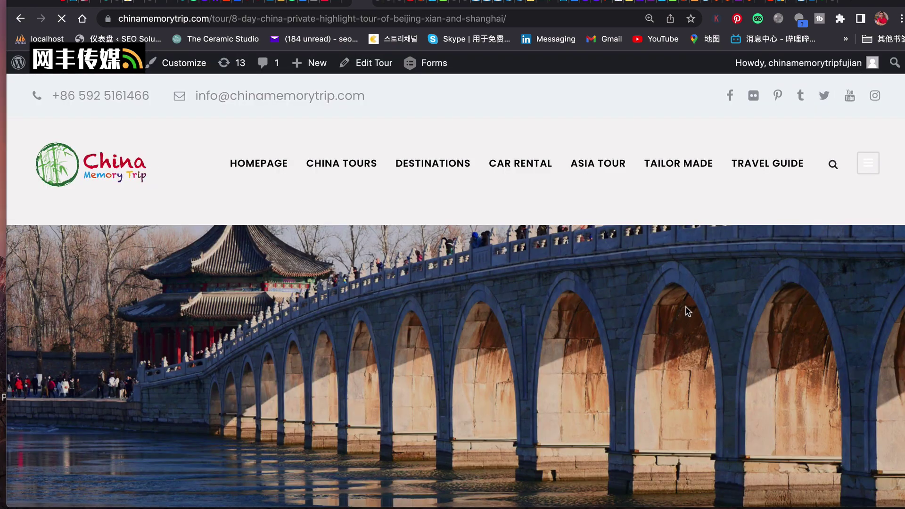
Open the 8-Day tour in the editor via Edit Tour and scroll down to the Tour Settings box.
left_click(376, 65)
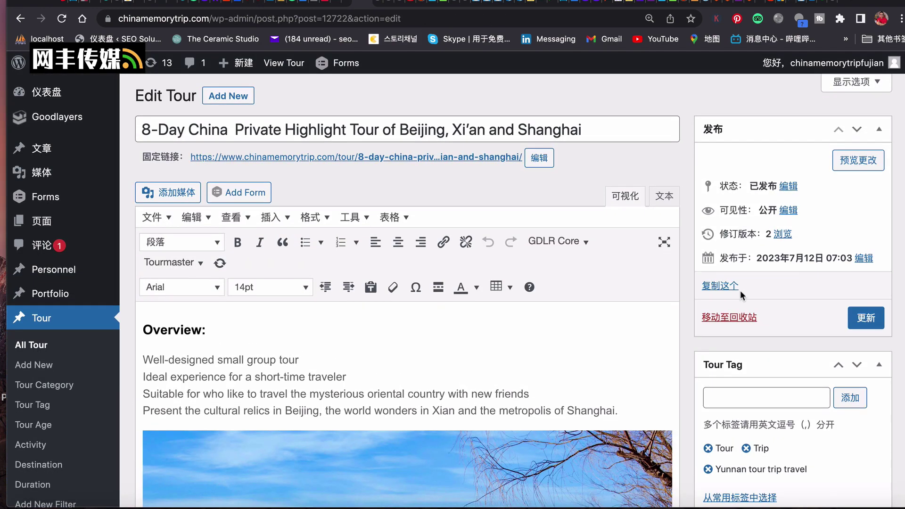
scroll(740, 290, "down", 5)
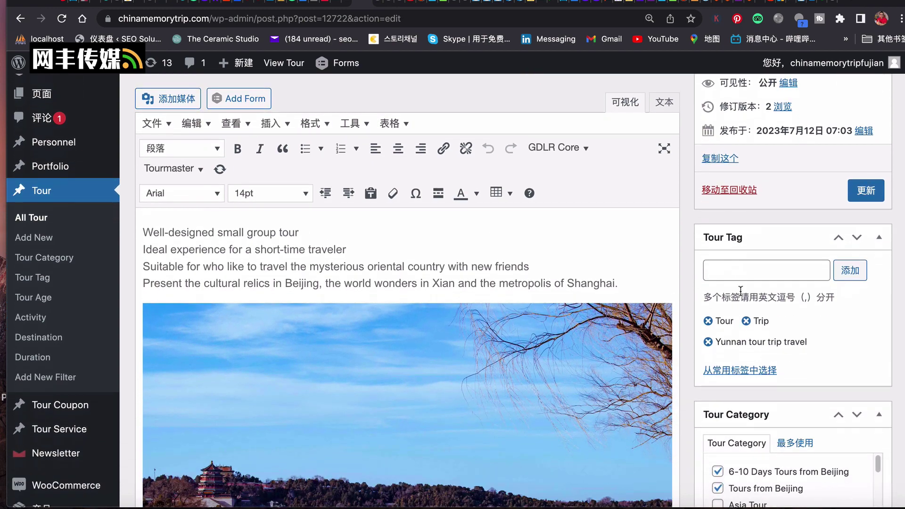
scroll(740, 290, "down", 2)
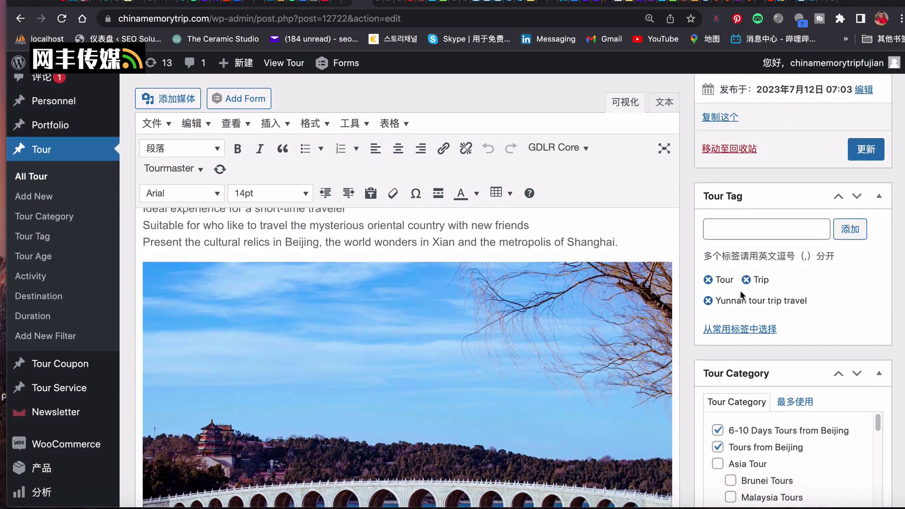
scroll(740, 290, "down", 11)
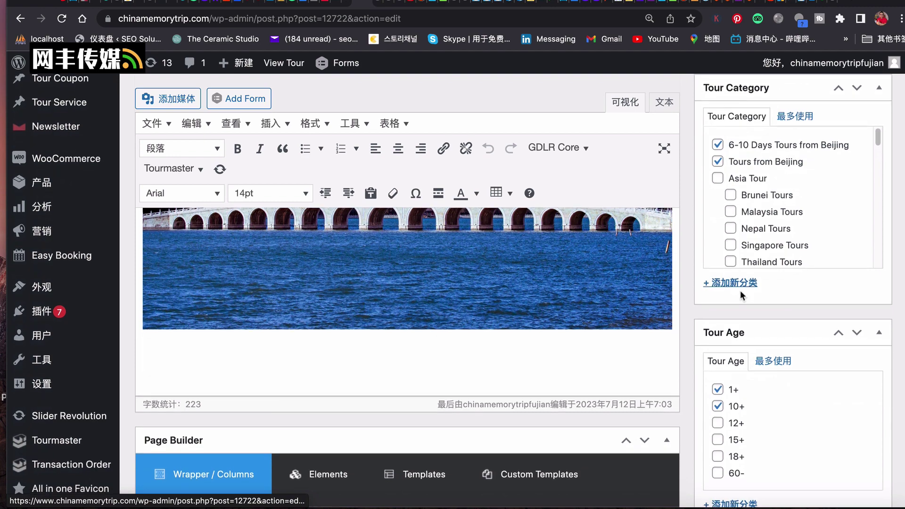
scroll(740, 291, "down", 1)
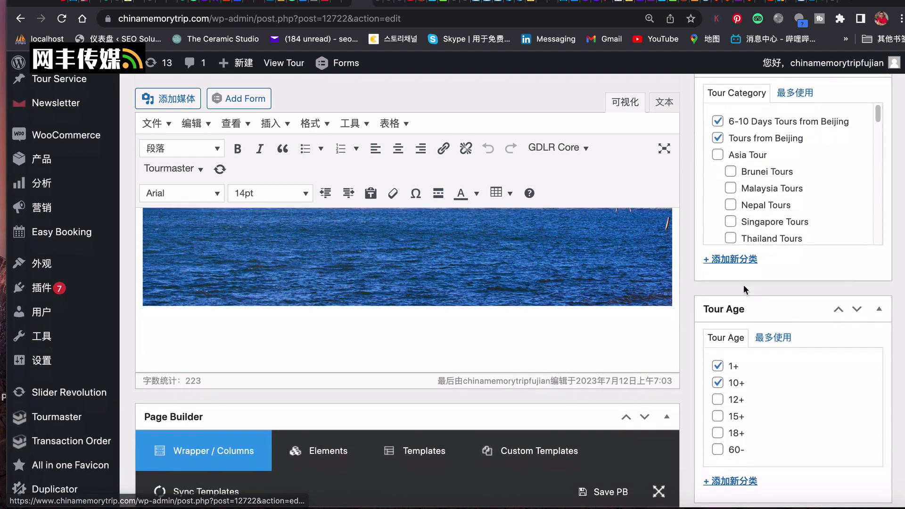
scroll(744, 285, "down", 12)
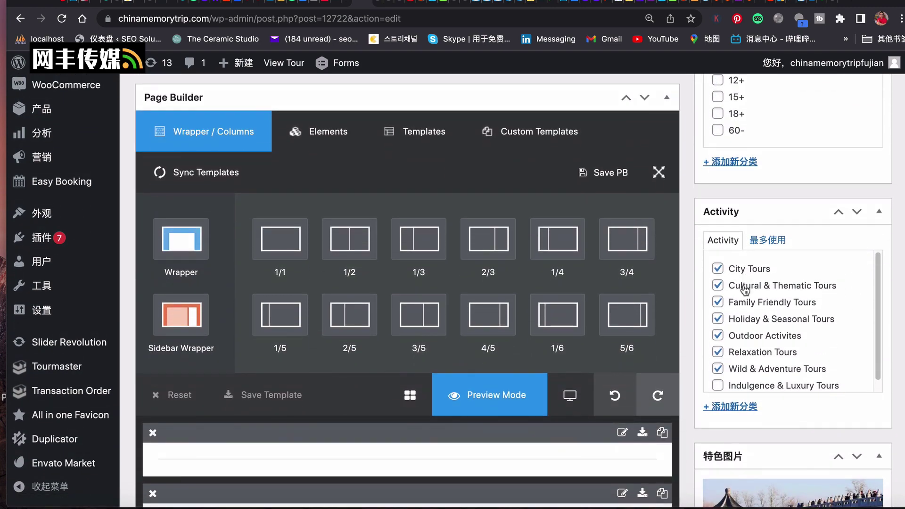
scroll(745, 288, "down", 14)
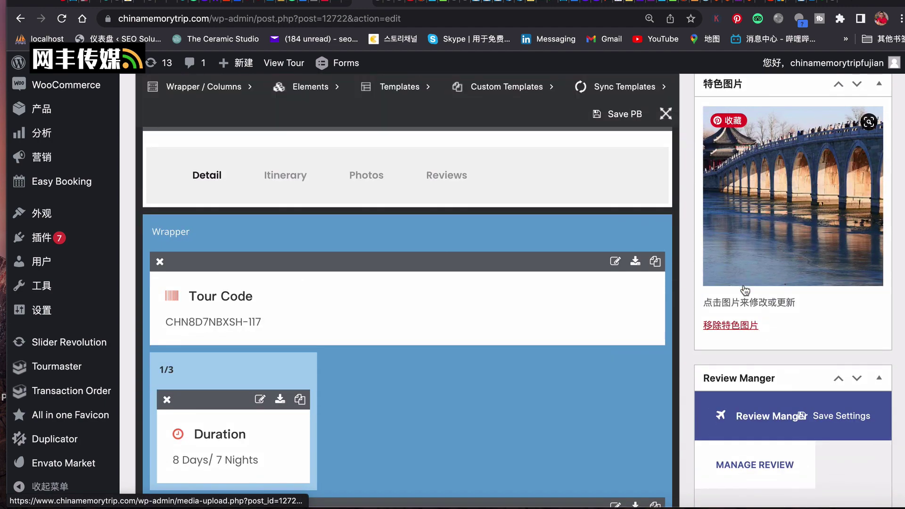
scroll(745, 290, "down", 10)
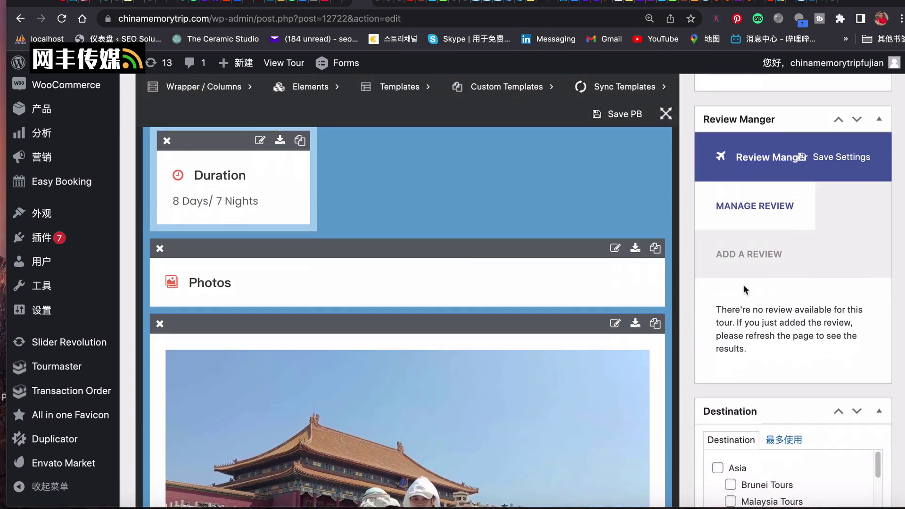
scroll(743, 285, "down", 19)
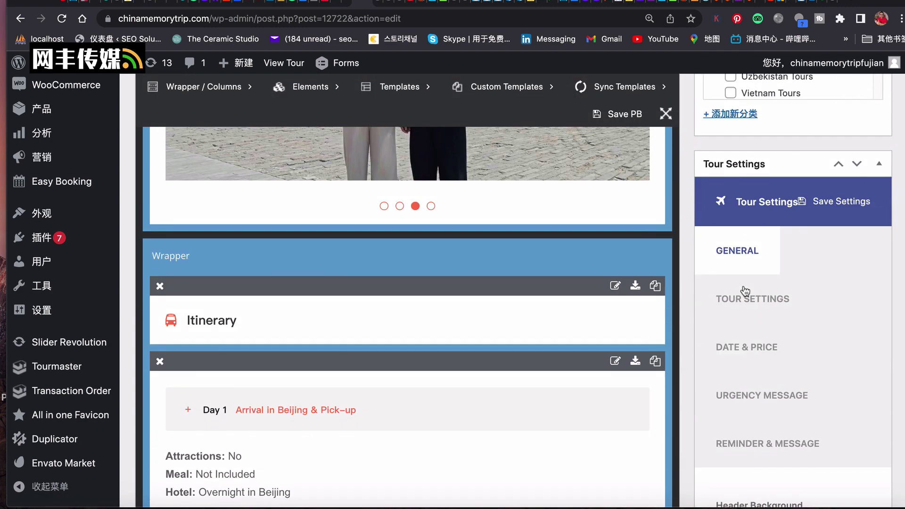
scroll(745, 290, "down", 2)
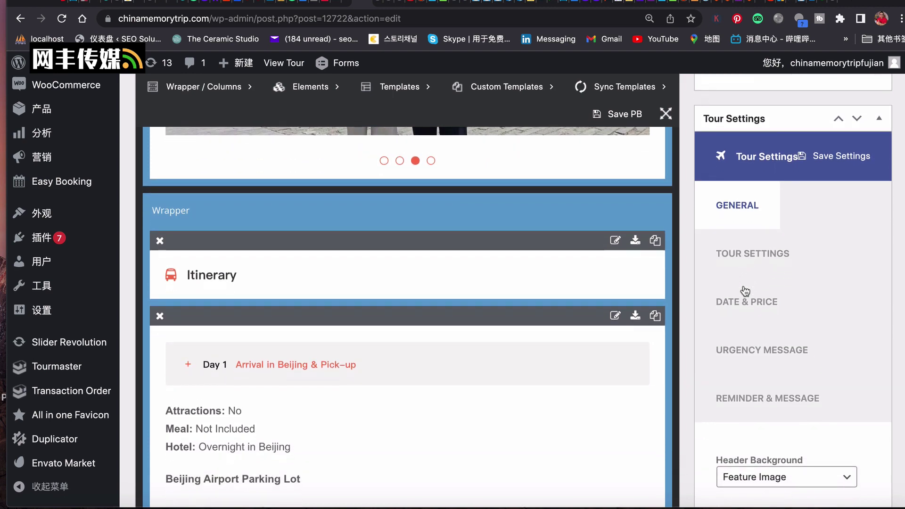
scroll(745, 291, "down", 3)
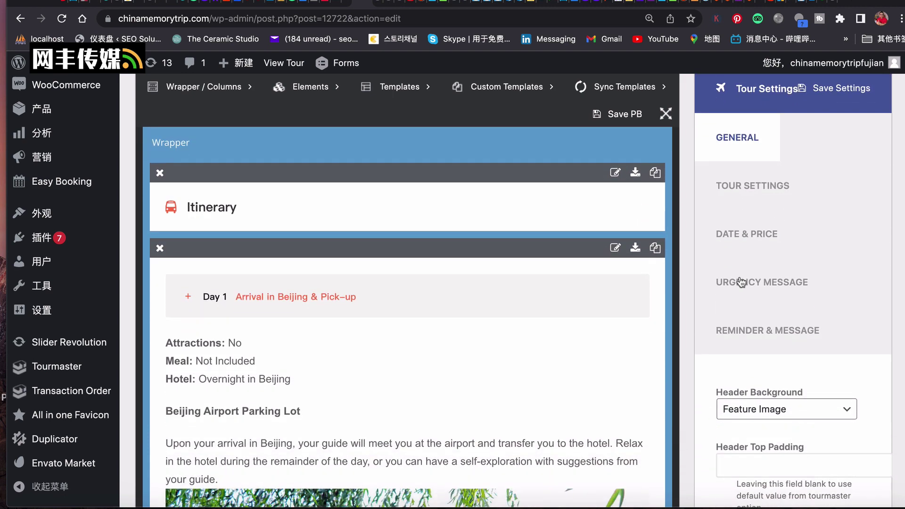
scroll(745, 278, "down", 6)
scroll(746, 279, "up", 3)
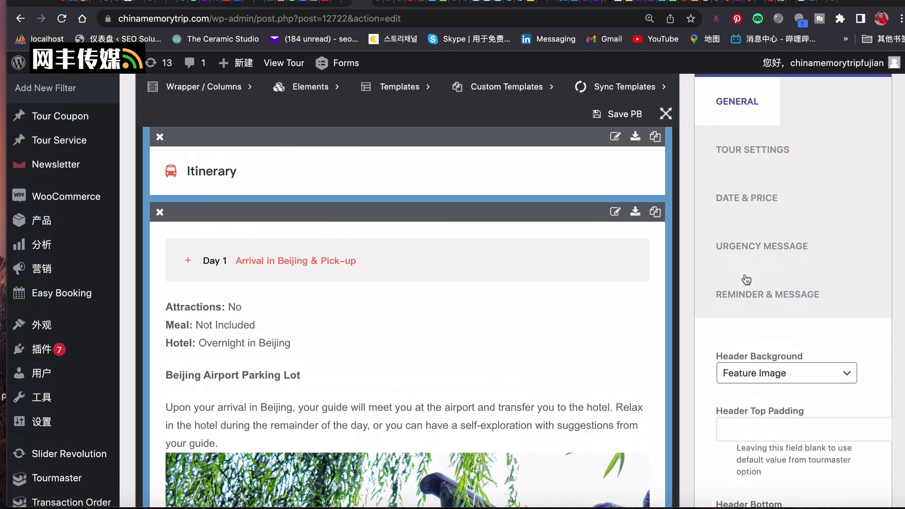
scroll(747, 279, "up", 1)
Show the TOUR SETTINGS fields, where the Reservation Bar reads Only Enquiry Form.
left_click(743, 175)
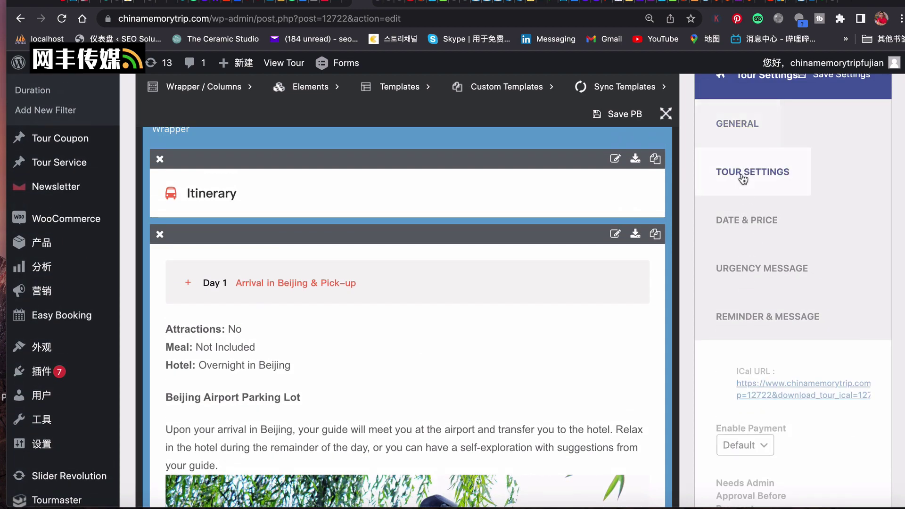
scroll(743, 179, "down", 1)
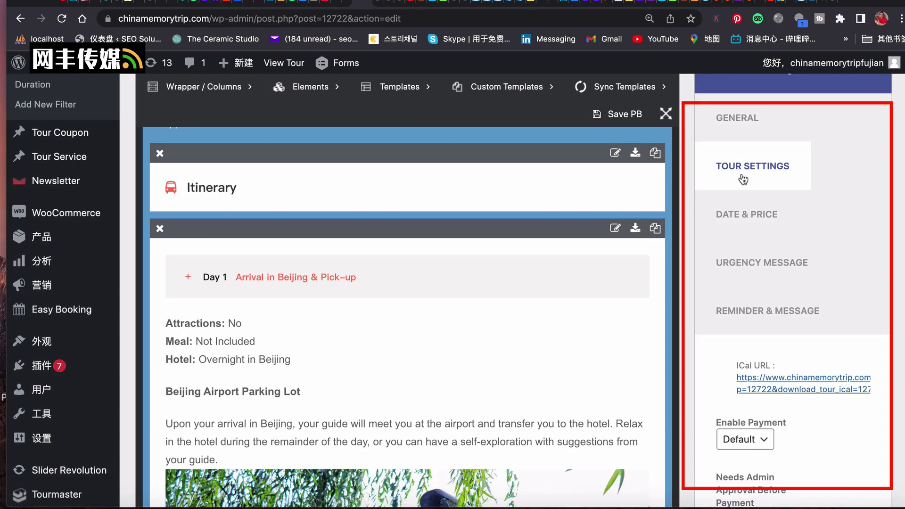
scroll(744, 179, "down", 2)
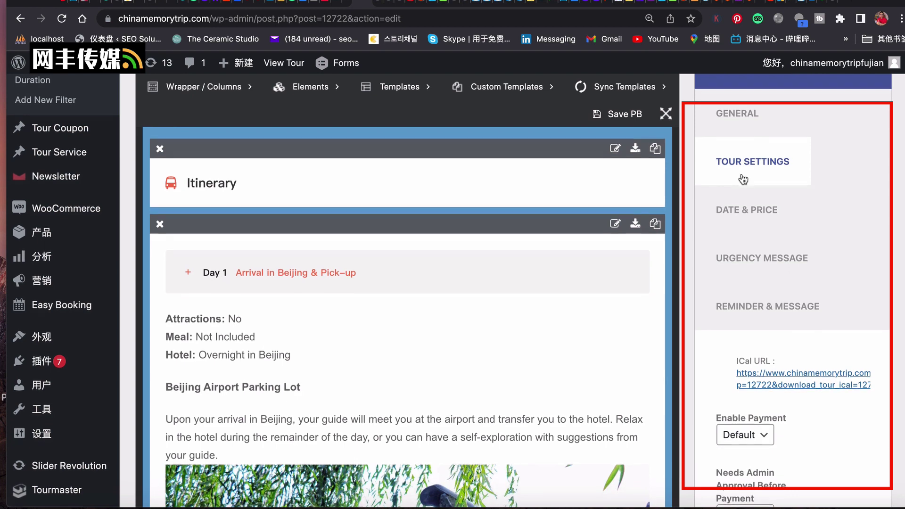
scroll(744, 180, "down", 10)
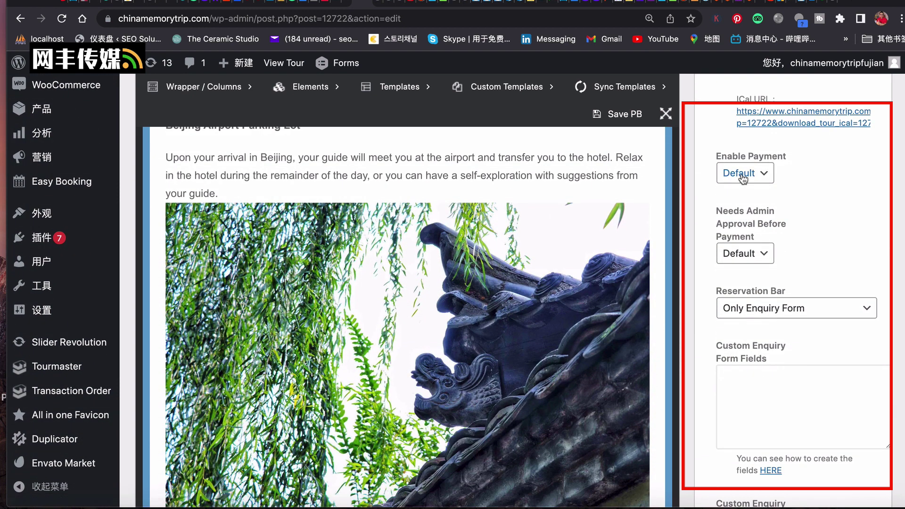
scroll(743, 182, "up", 12)
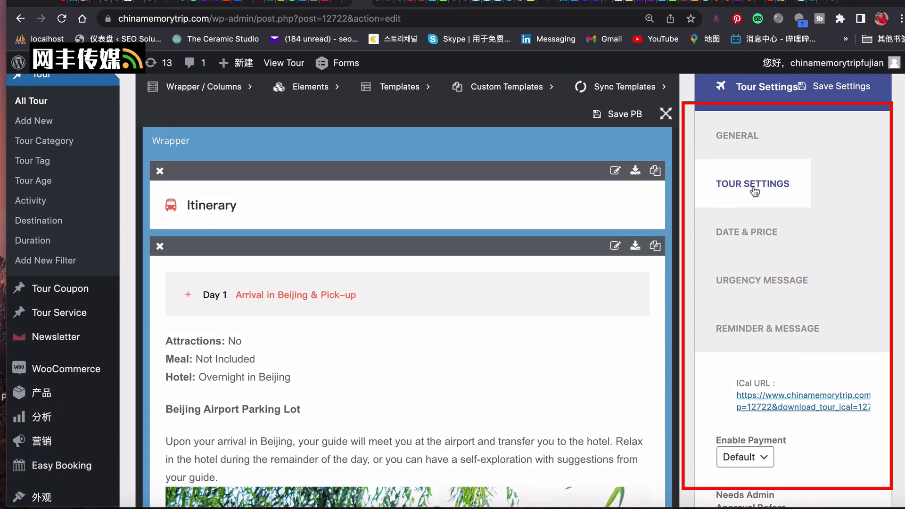
scroll(753, 190, "down", 1)
scroll(755, 189, "down", 13)
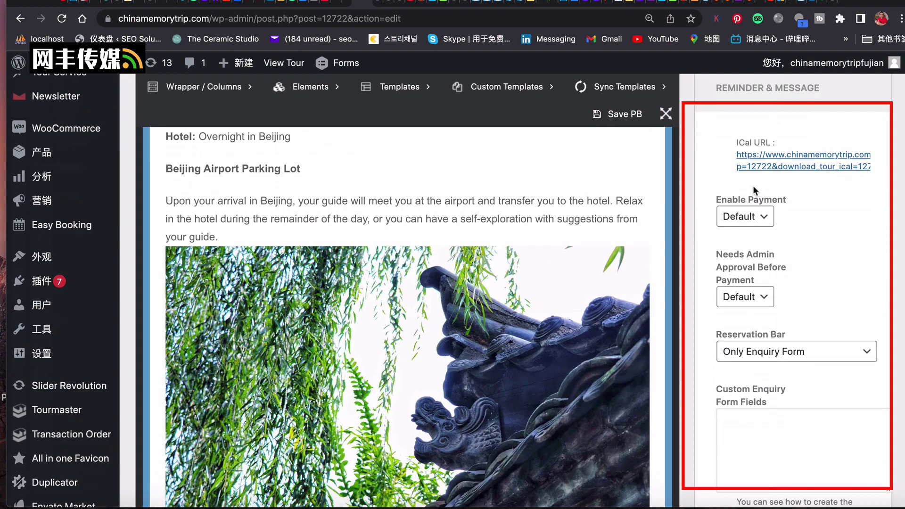
scroll(754, 185, "down", 1)
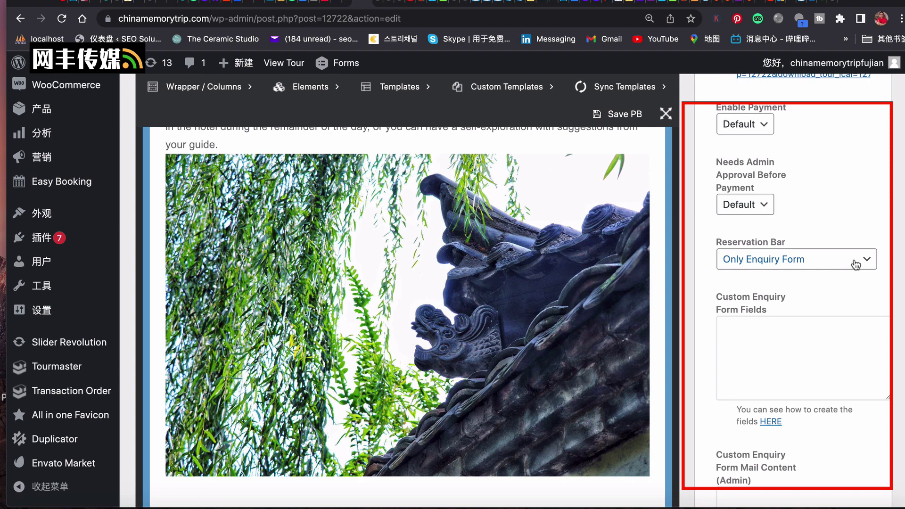
Change the Reservation Bar from Only Enquiry Form to Custom Code.
left_click(856, 265)
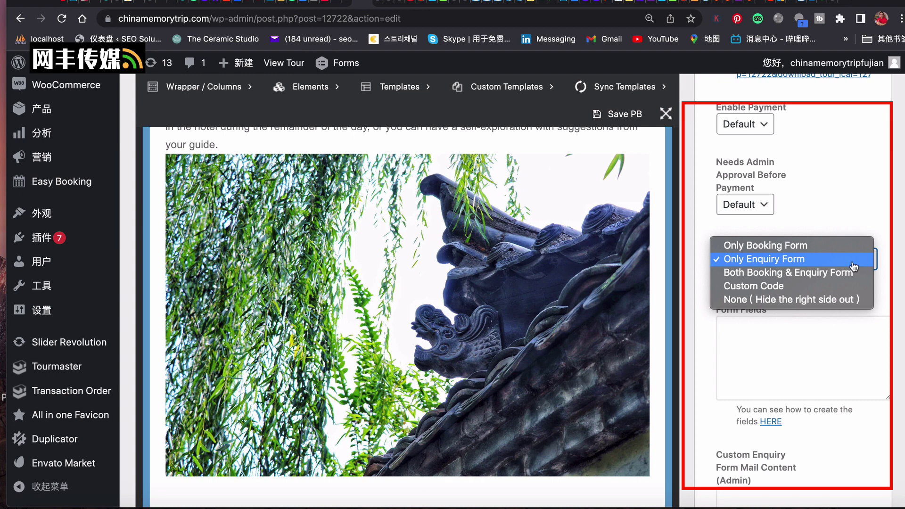
left_click(775, 287)
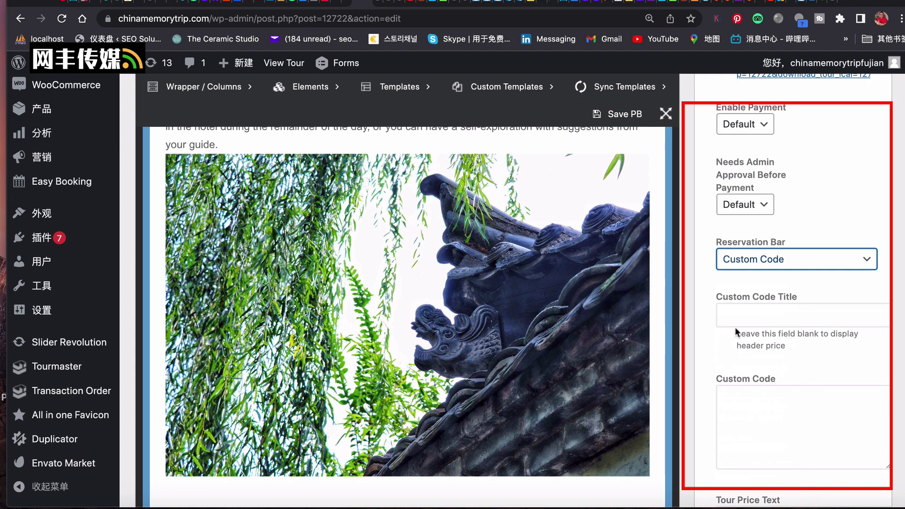
key("super+Tab")
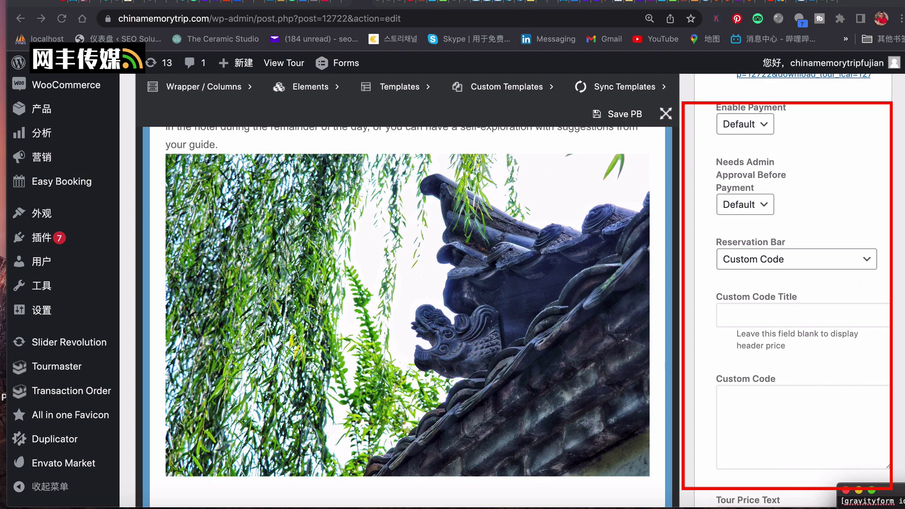
Copy the [gravityform id="2" title="true" description="true"] shortcode from the TextEdit note into the Custom Code field.
left_click(899, 493)
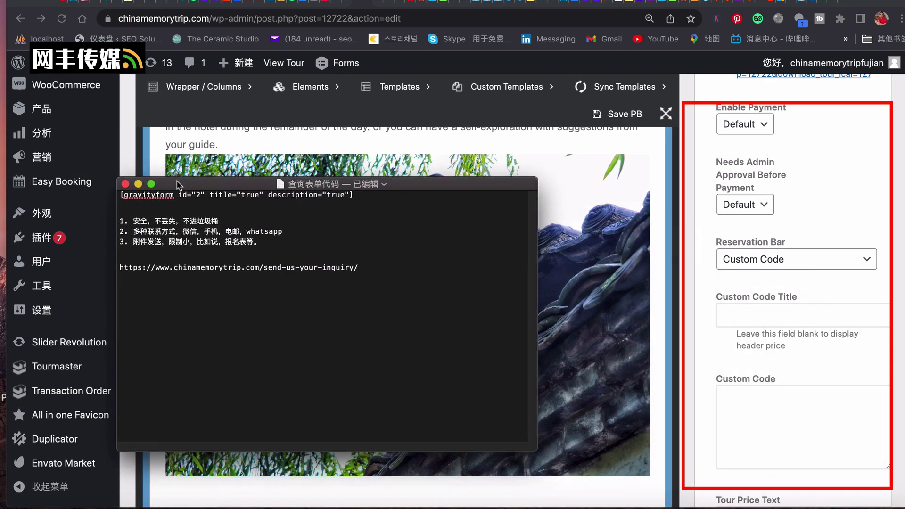
left_click_drag(363, 197, 107, 185)
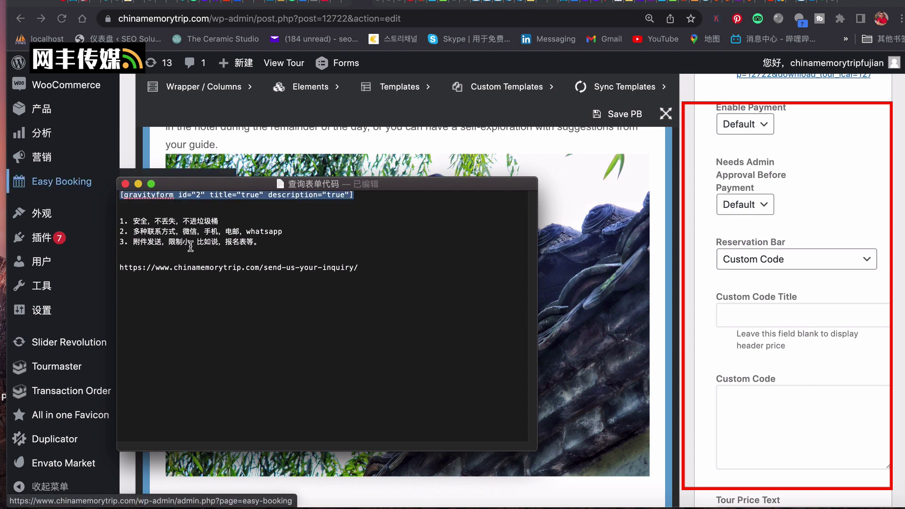
right_click(215, 195)
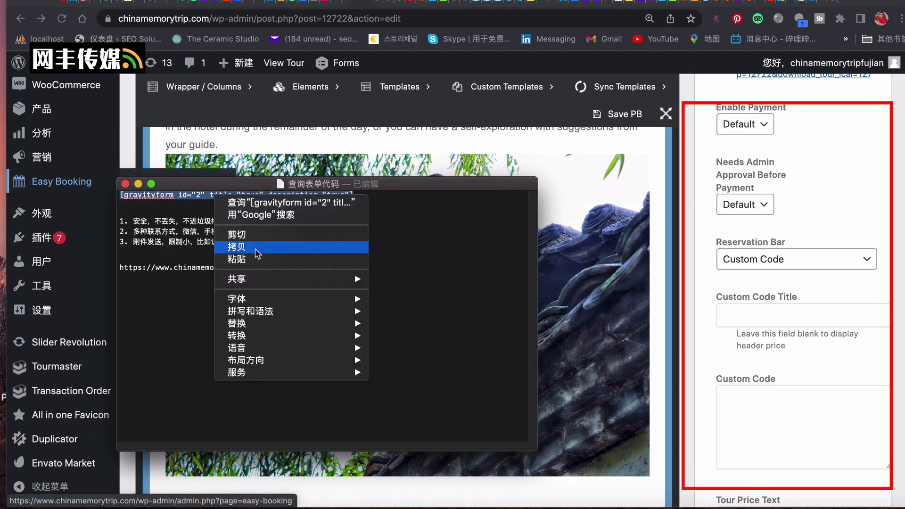
left_click(255, 249)
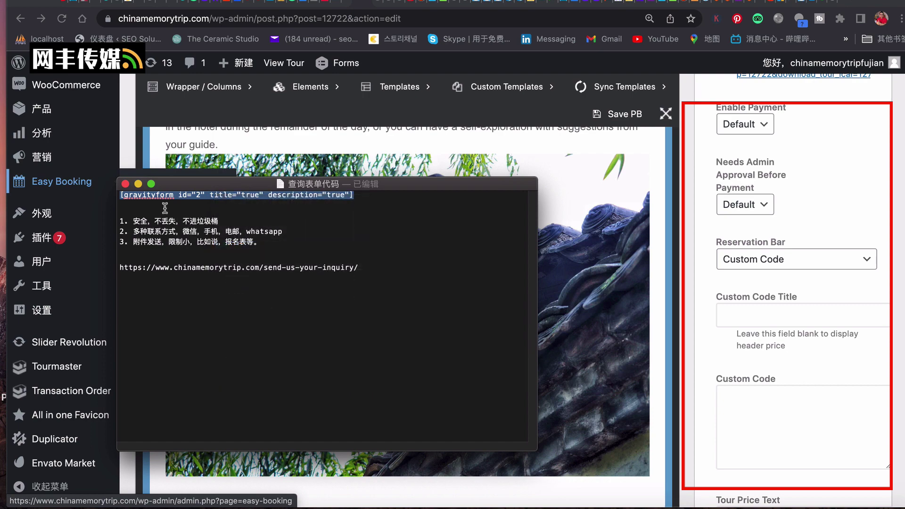
left_click(138, 184)
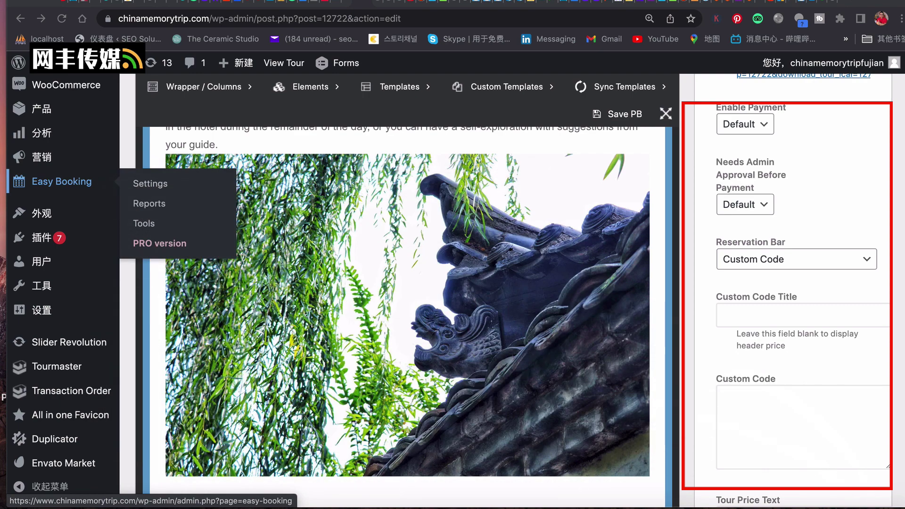
left_click(758, 407)
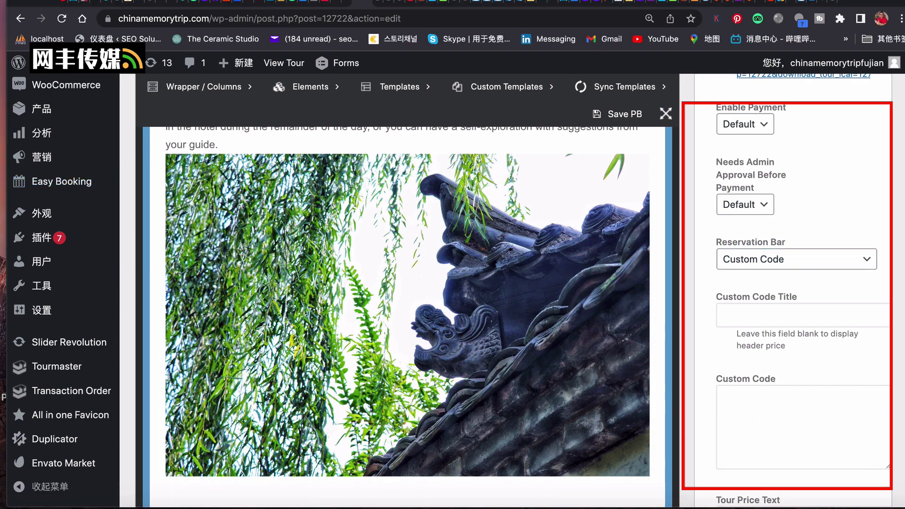
key("super+v")
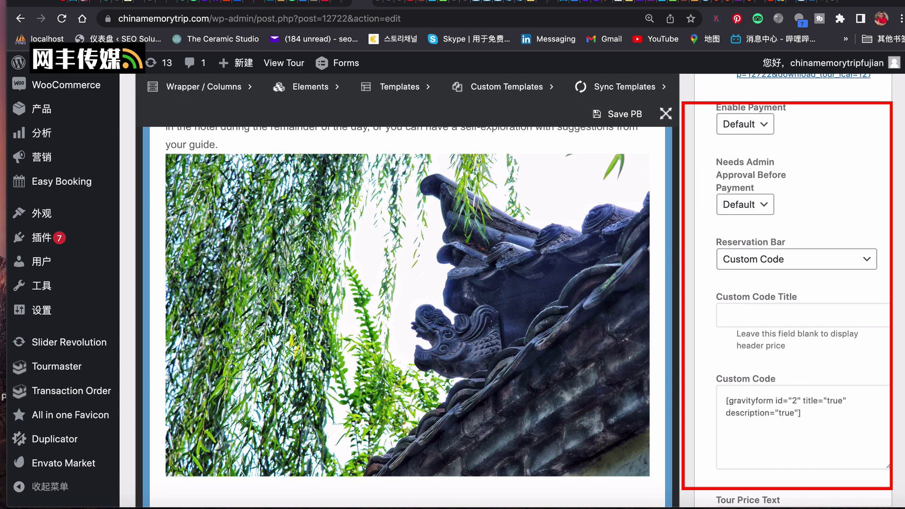
Enter an inquiry title (typed 'our Inqui') in Custom Code Title and save the tour with 更新 (Update).
scroll(786, 358, "down", 2)
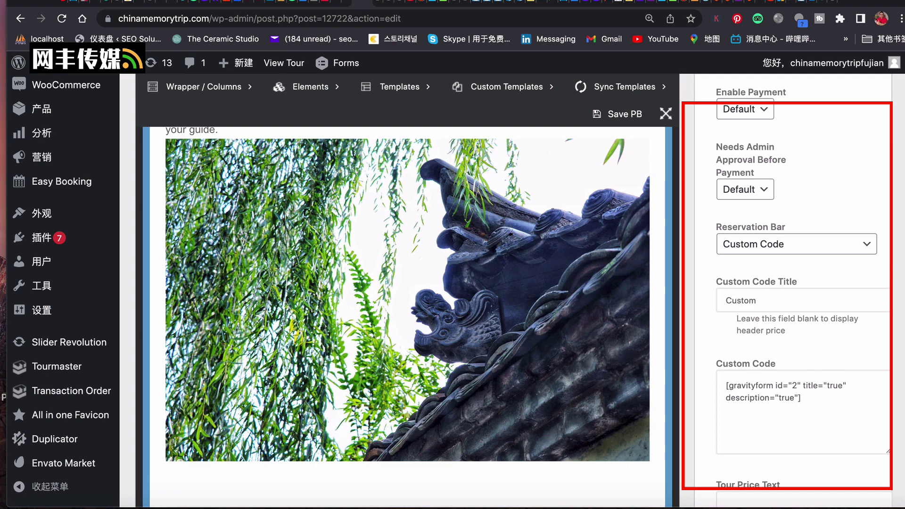
type("our Inquiry")
scroll(763, 354, "down", 3)
scroll(763, 355, "down", 8)
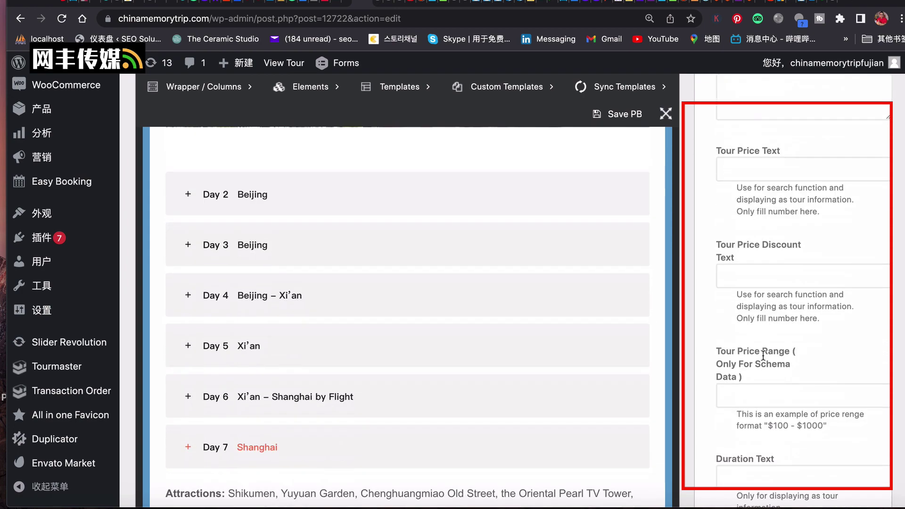
scroll(762, 355, "down", 10)
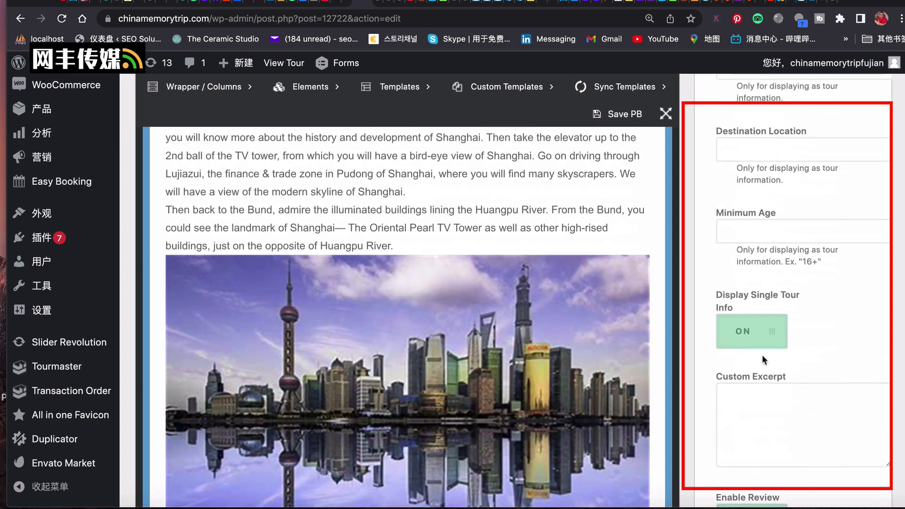
scroll(806, 380, "up", 20)
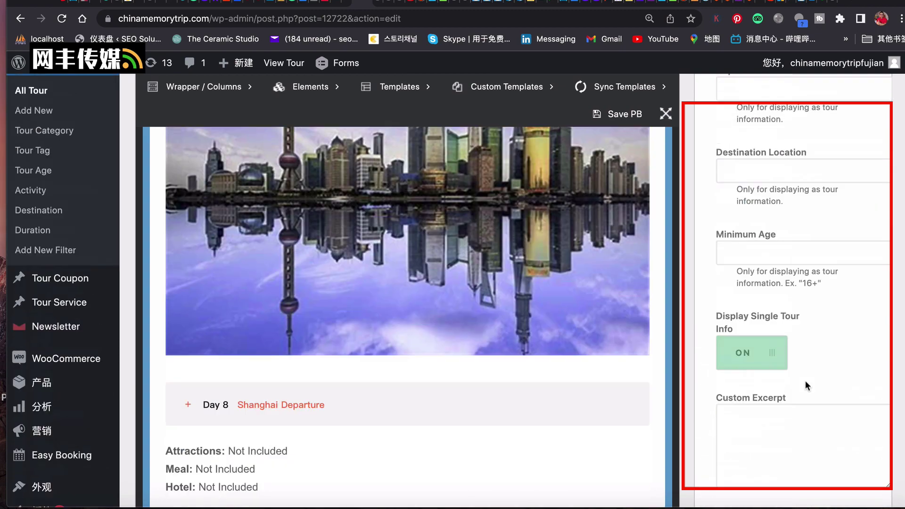
scroll(808, 380, "up", 15)
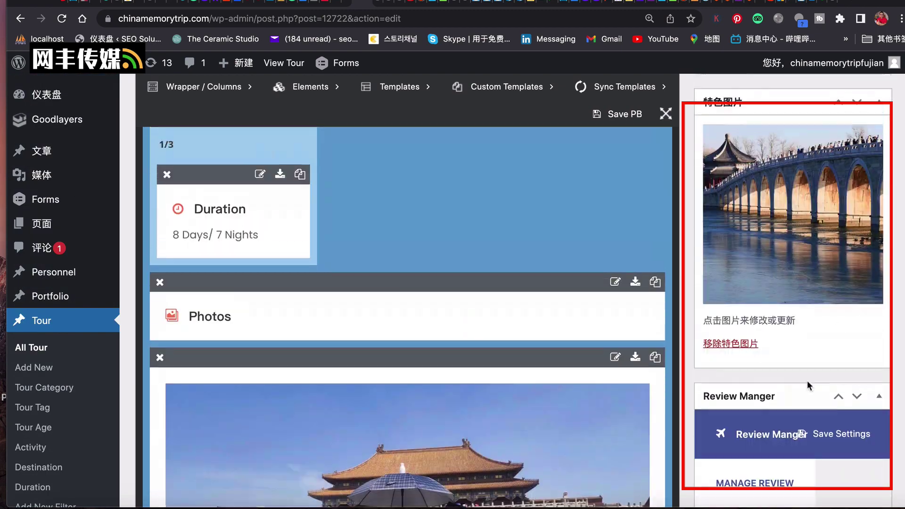
scroll(808, 385, "up", 15)
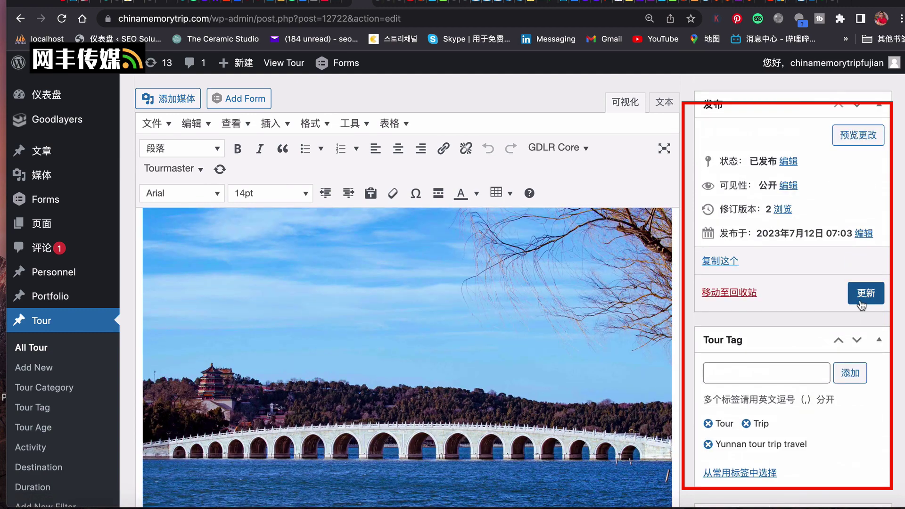
left_click(864, 295)
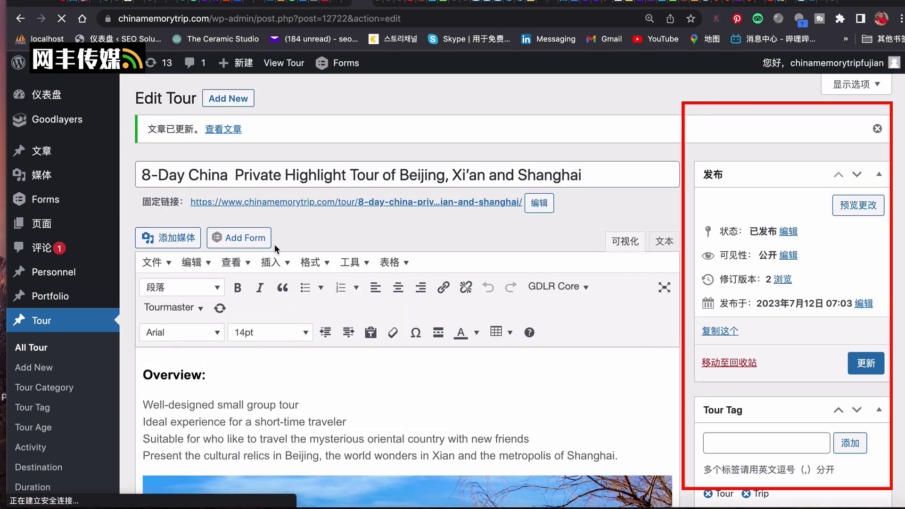
View the published tour page and scroll down to its Send an Inquiry form.
left_click(229, 131)
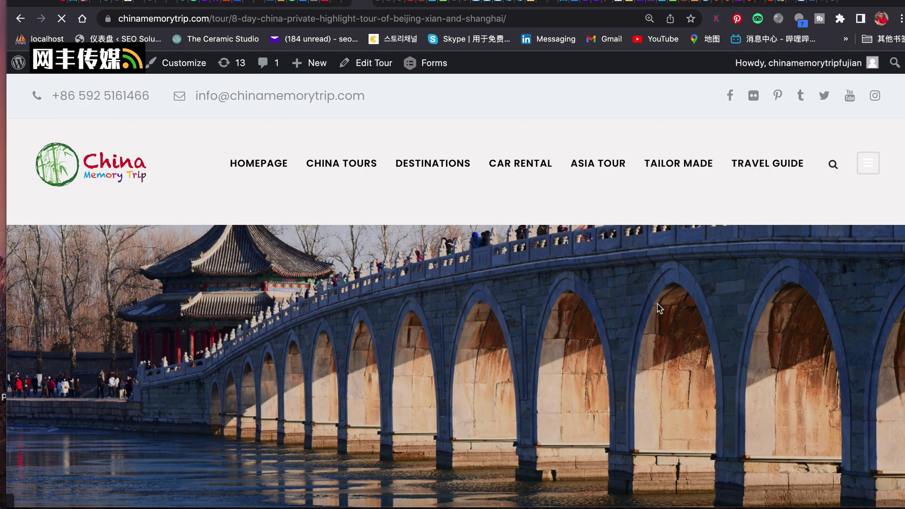
scroll(657, 304, "down", 6)
scroll(657, 307, "down", 5)
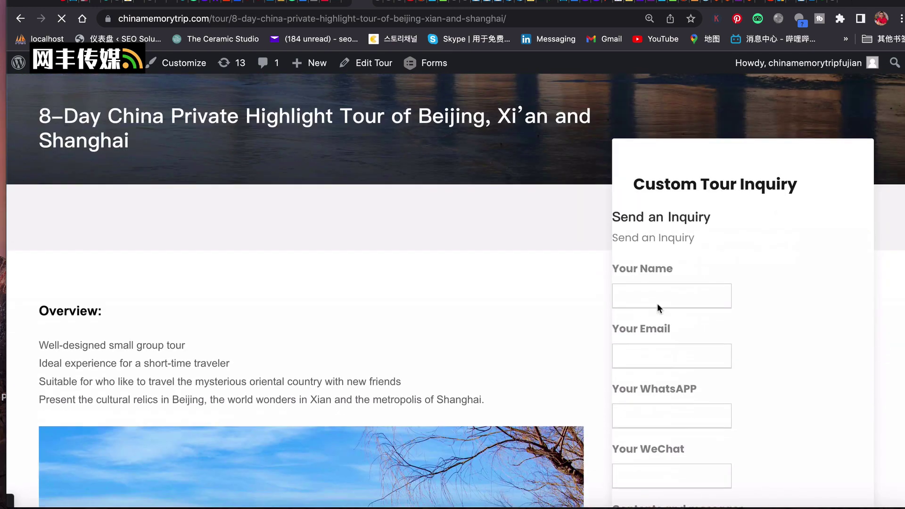
scroll(658, 304, "down", 1)
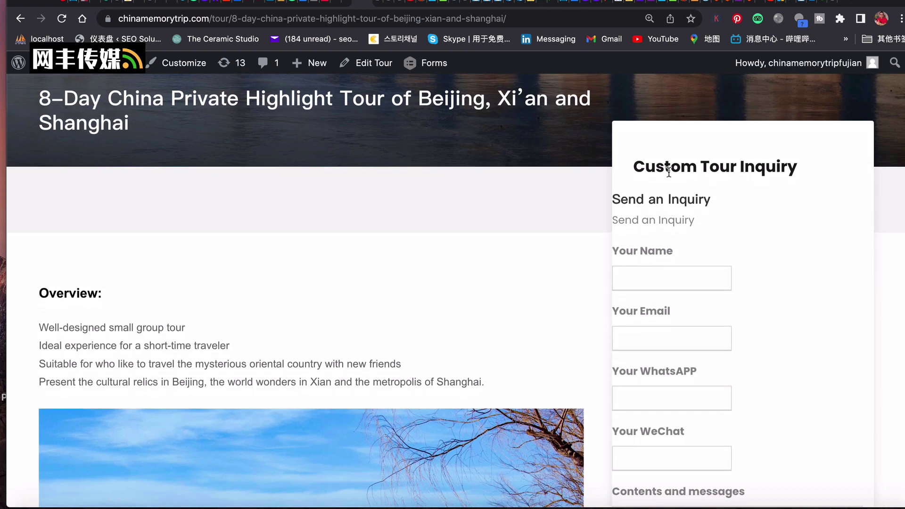
scroll(776, 183, "down", 1)
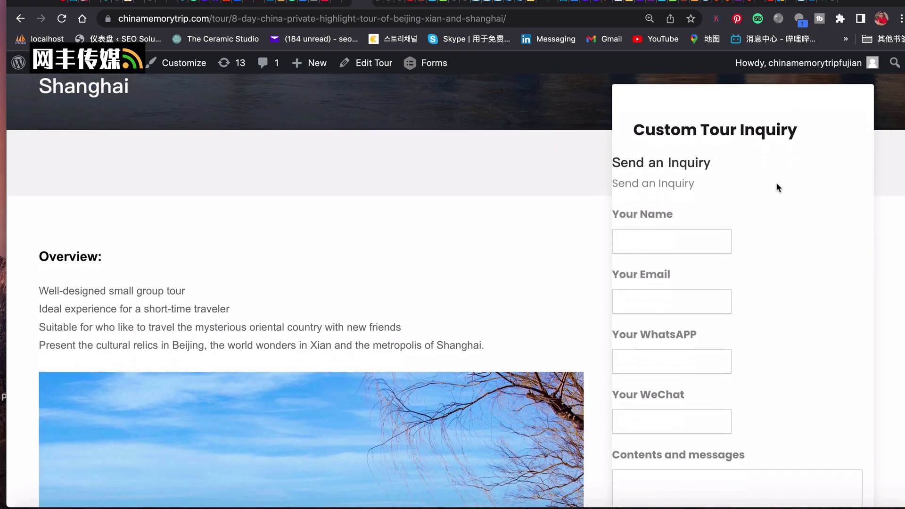
scroll(777, 183, "down", 1)
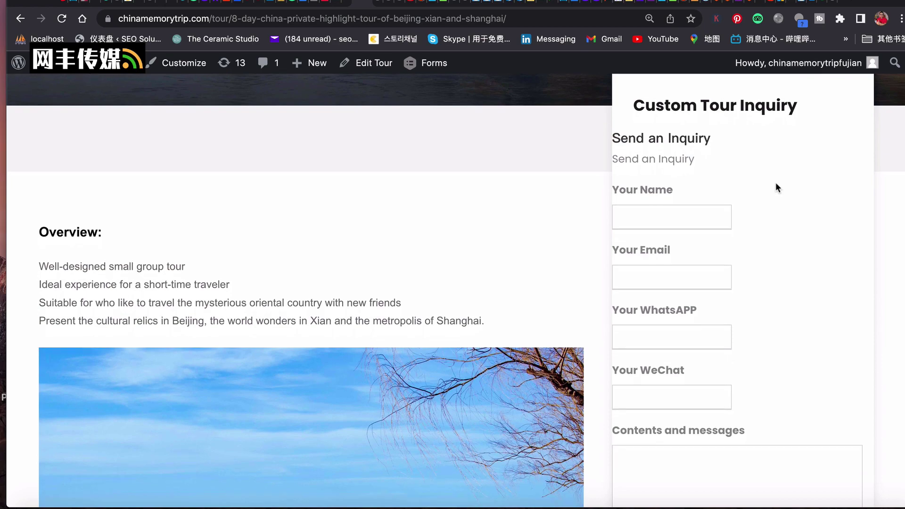
scroll(777, 183, "down", 5)
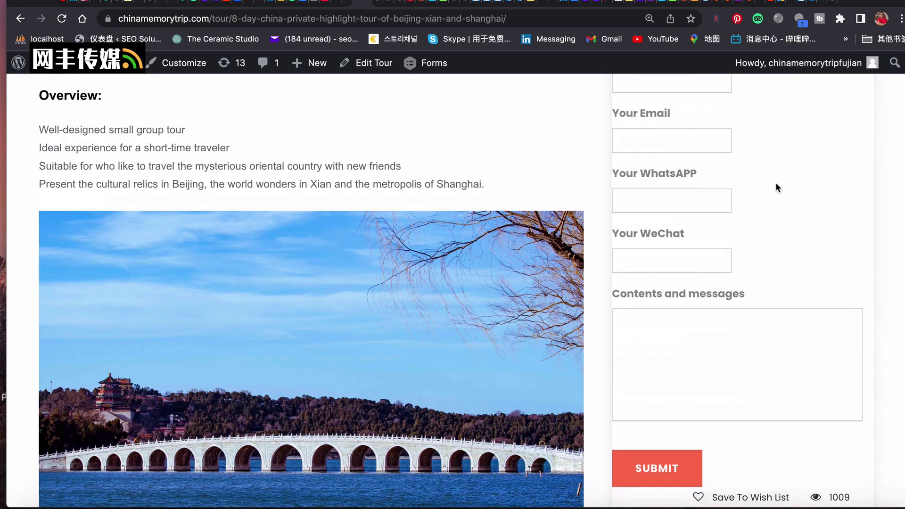
scroll(777, 187, "down", 2)
scroll(776, 187, "up", 9)
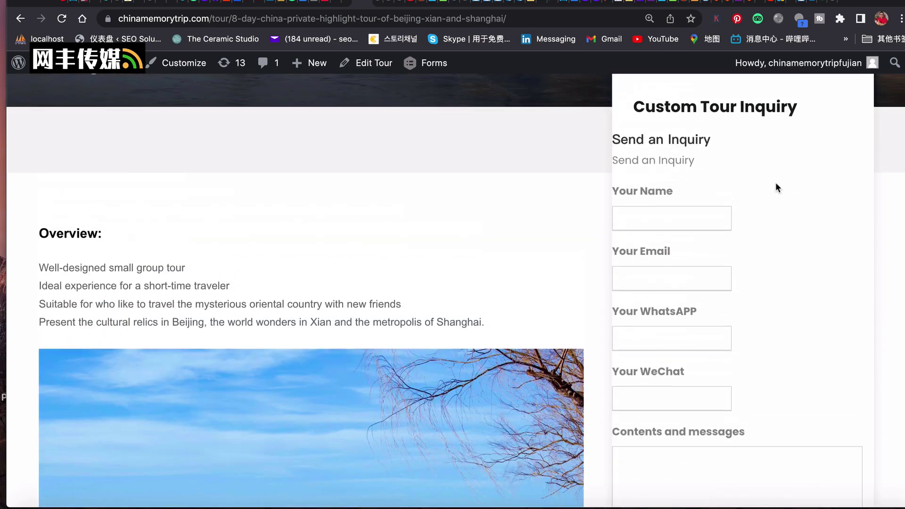
Enter the contact's name and fill Your Email from a saved suggestion.
scroll(777, 183, "up", 2)
scroll(776, 183, "down", 2)
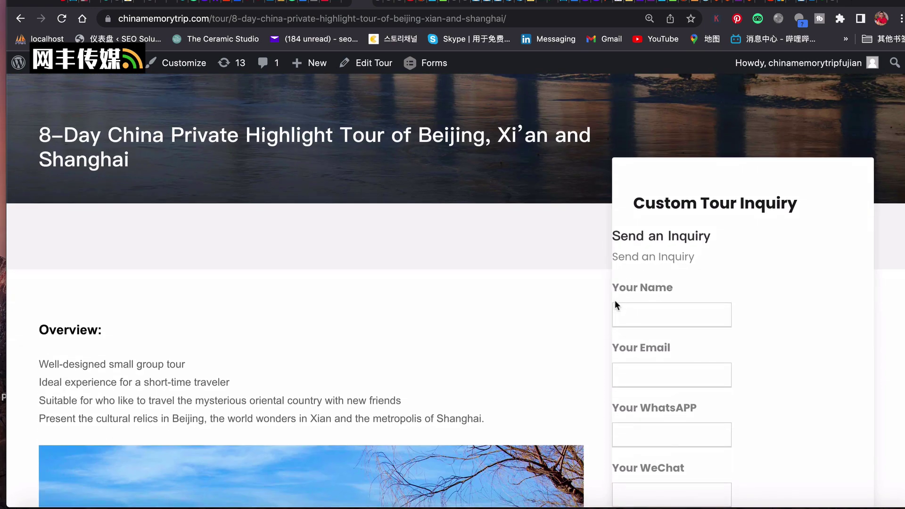
left_click(638, 313)
type("Li")
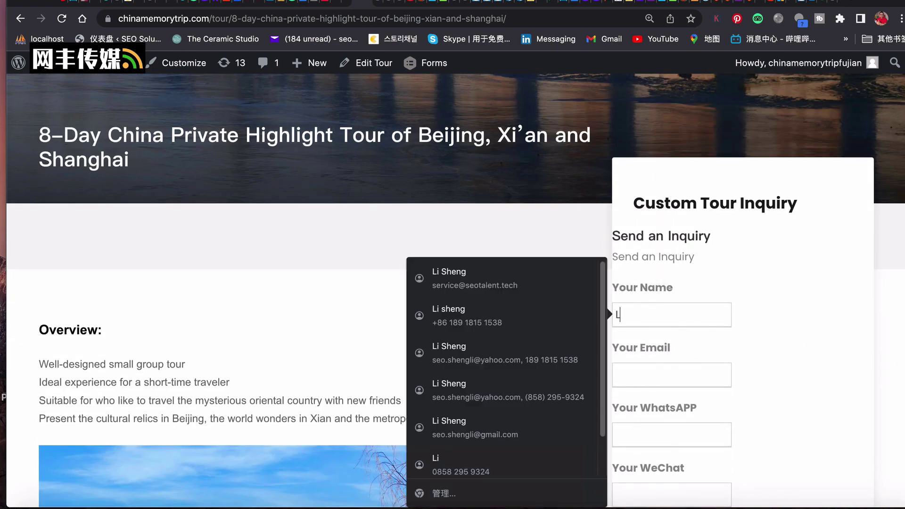
left_click(673, 376)
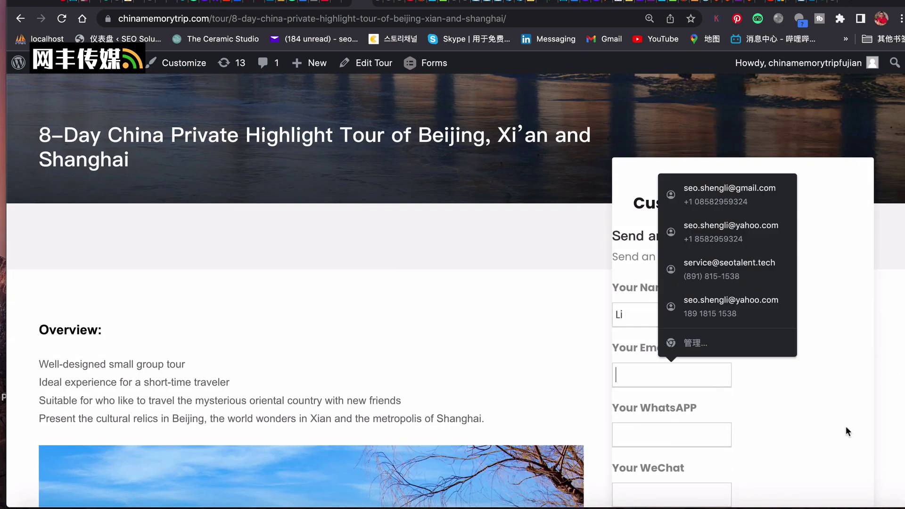
left_click(761, 215)
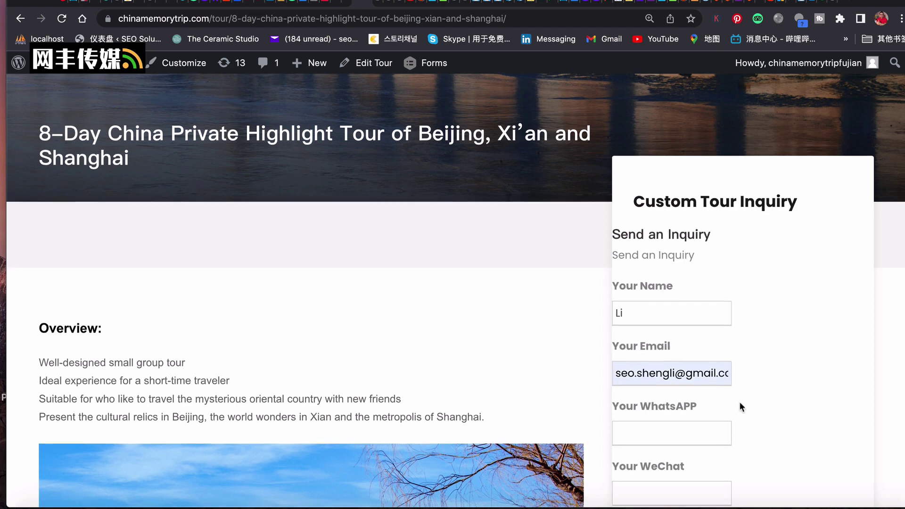
Fill in the contact's WhatsApp number and WeChat ID.
scroll(740, 402, "down", 3)
left_click(667, 337)
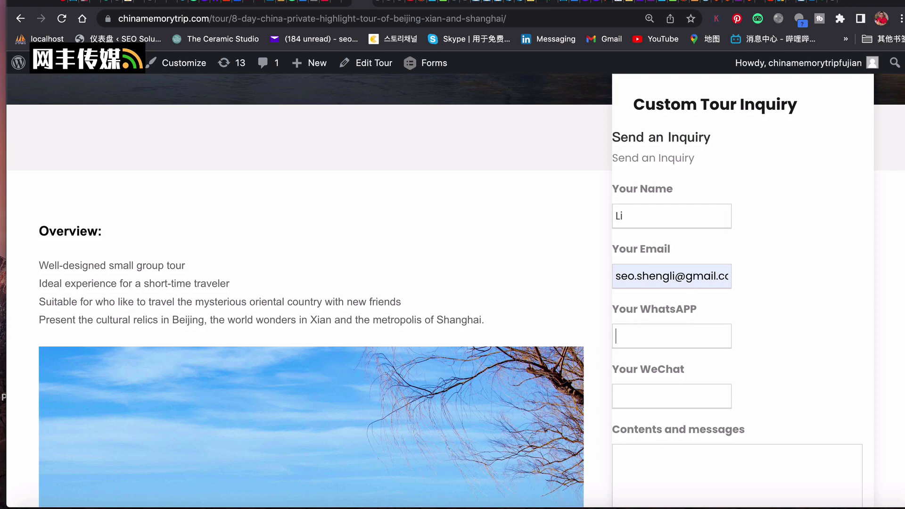
left_click(672, 397)
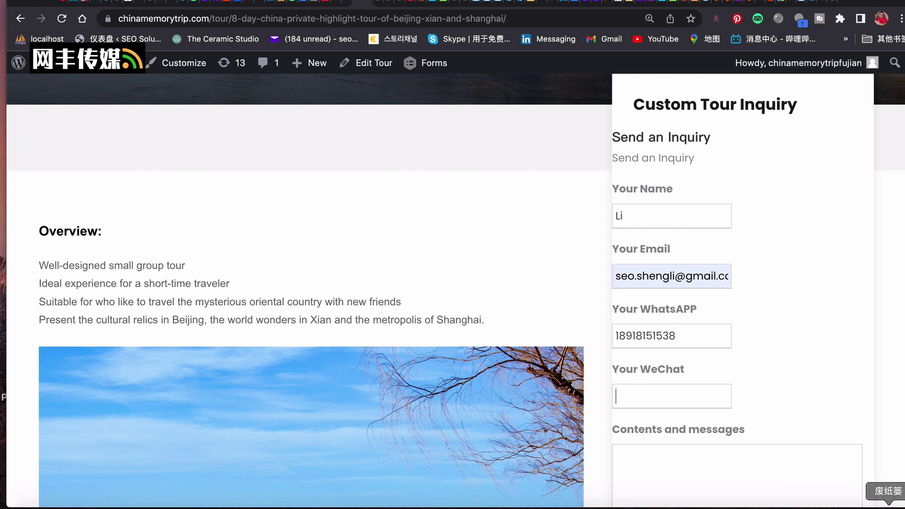
type("faas")
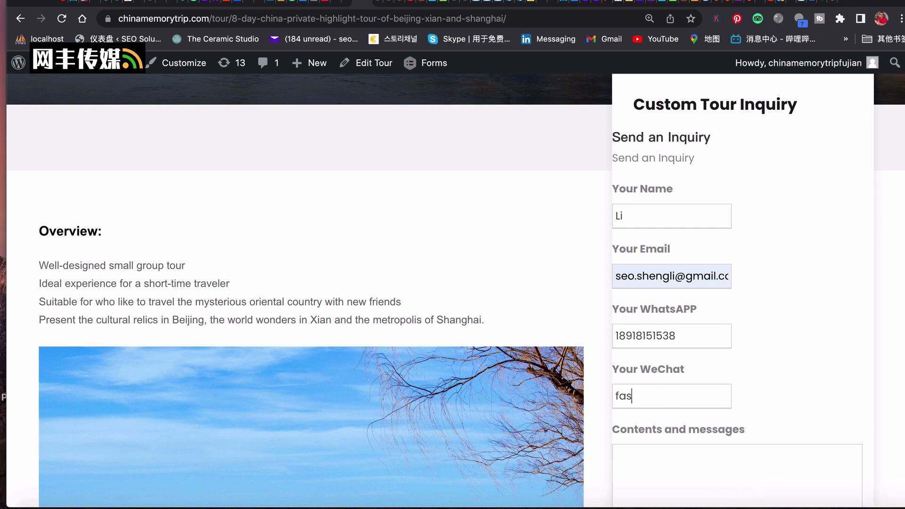
type("o")
key("BackSpace")
type("booking")
Write the message 'I am interested in this tour. Get back to me quickly.'.
scroll(657, 289, "down", 5)
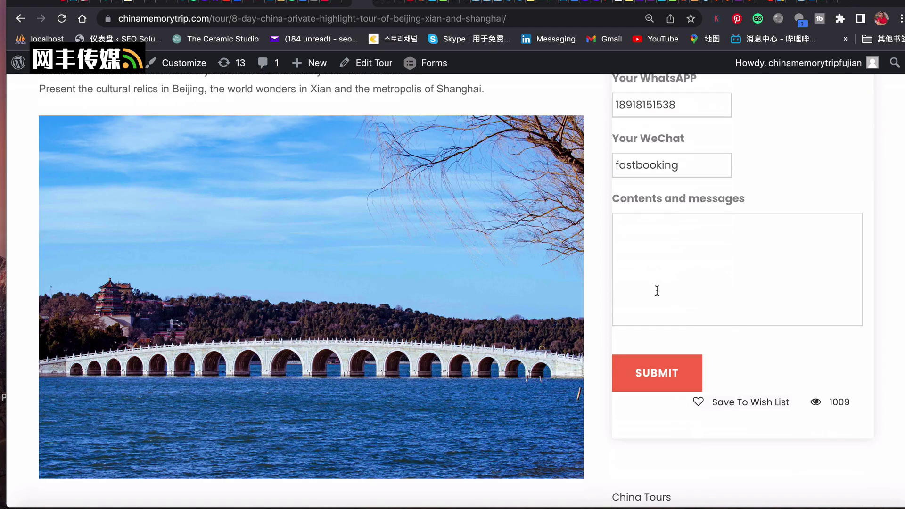
left_click(747, 285)
type("I am interested in ")
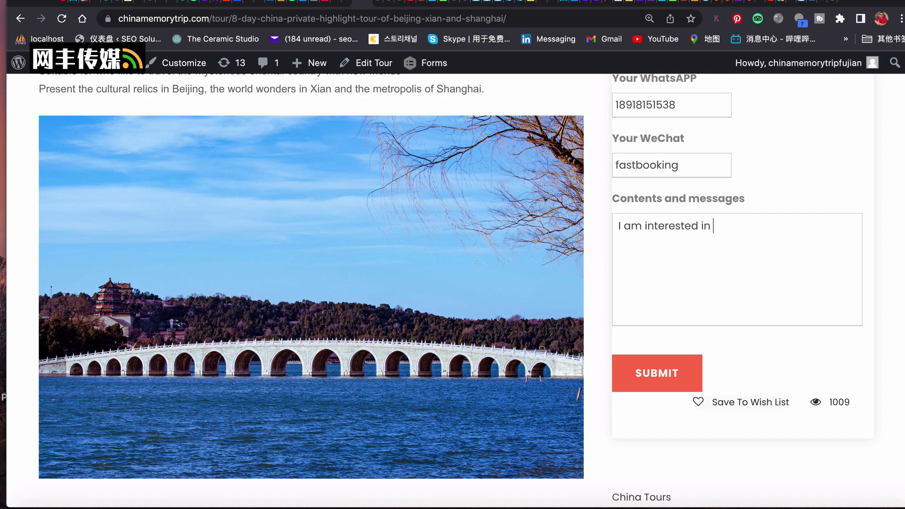
type("thiss tou")
key("BackSpace")
key("BackSpace")
key("BackSpace")
type("tour. Get back ")
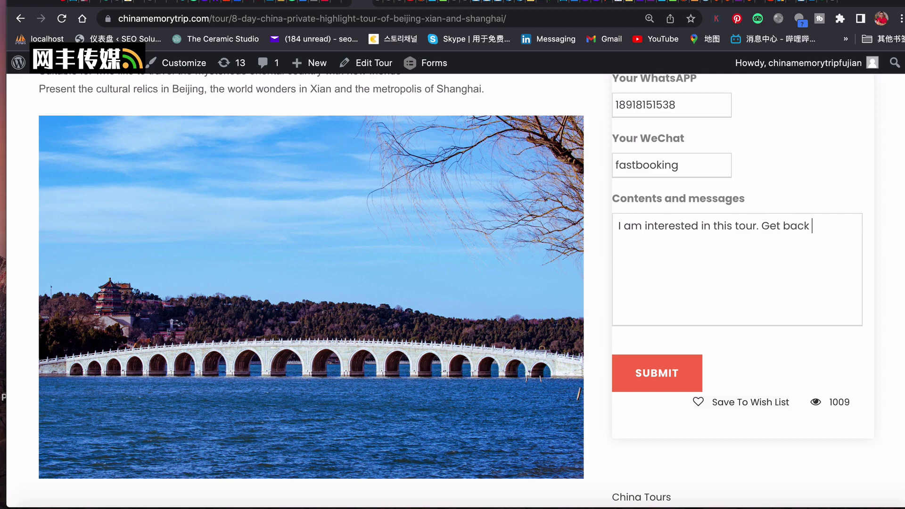
type("to me quickly.")
scroll(714, 357, "down", 1)
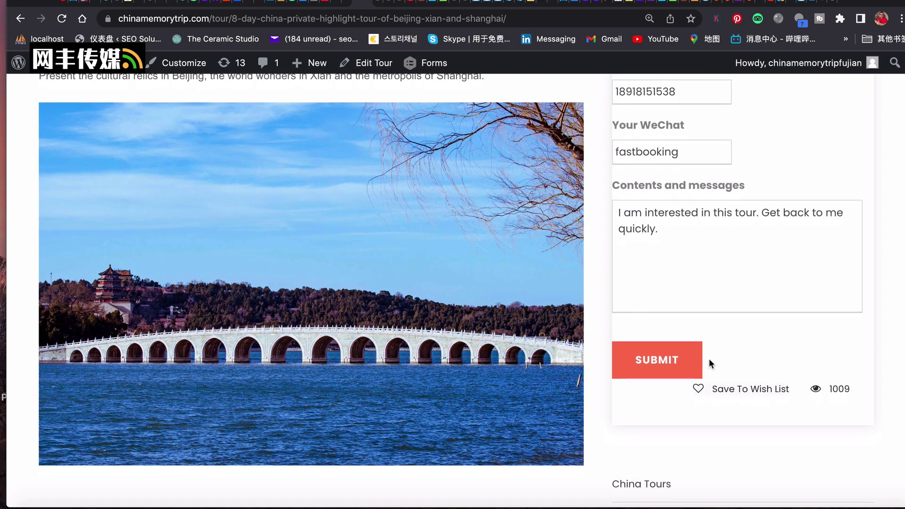
Submit the Custom Tour Inquiry and check the thank-you confirmation on the page.
left_click(665, 363)
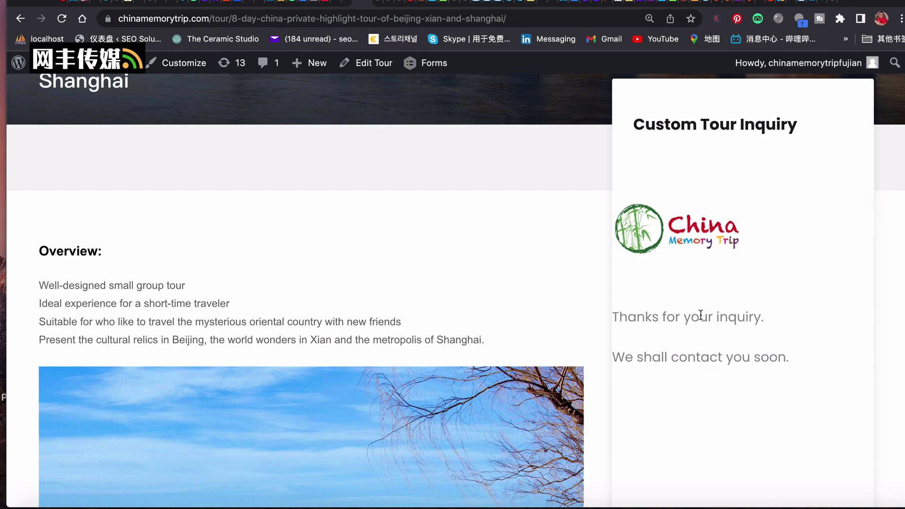
scroll(705, 316, "down", 1)
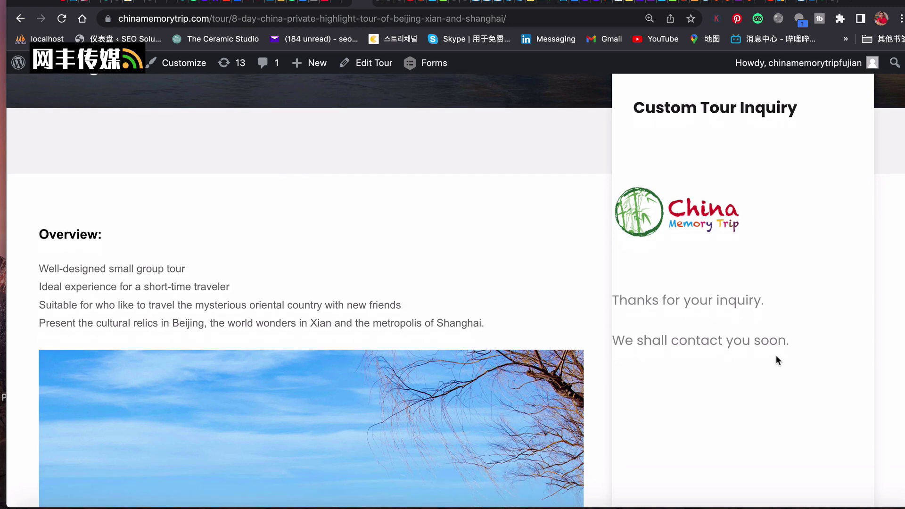
scroll(770, 354, "down", 10)
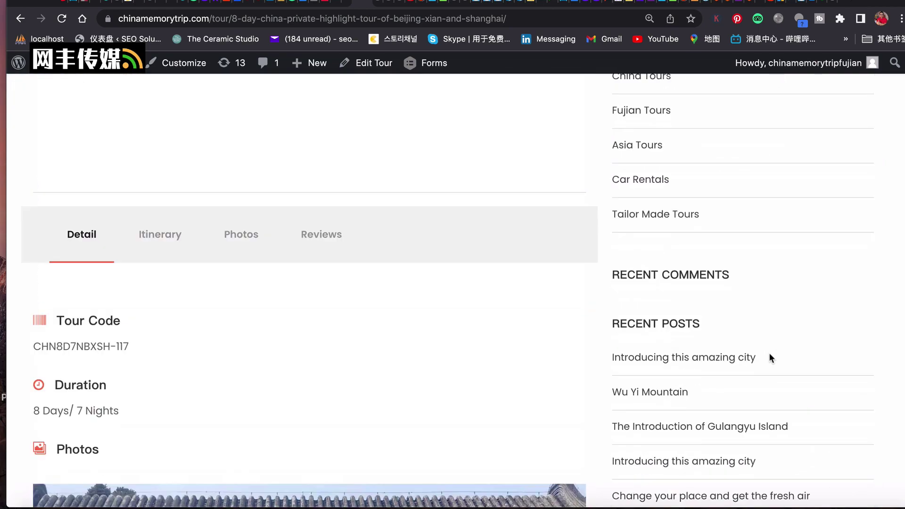
scroll(770, 355, "down", 6)
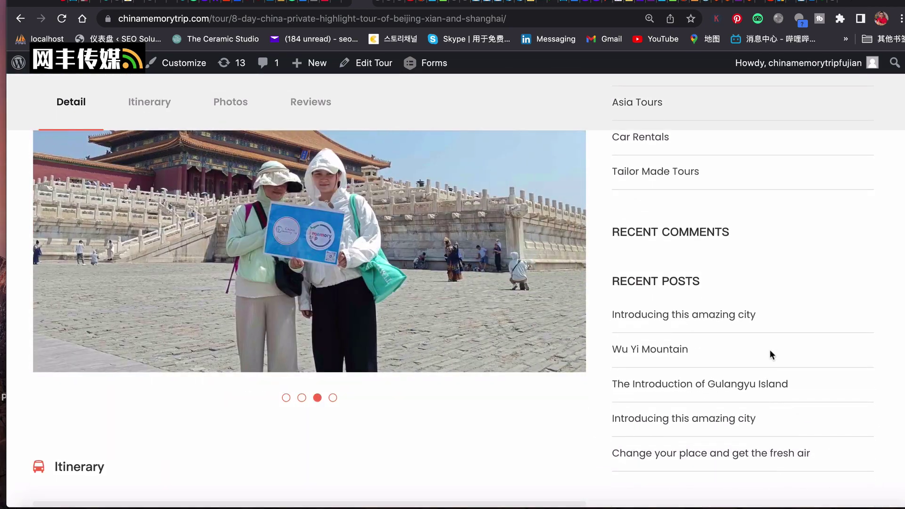
scroll(771, 350, "down", 5)
scroll(771, 351, "up", 20)
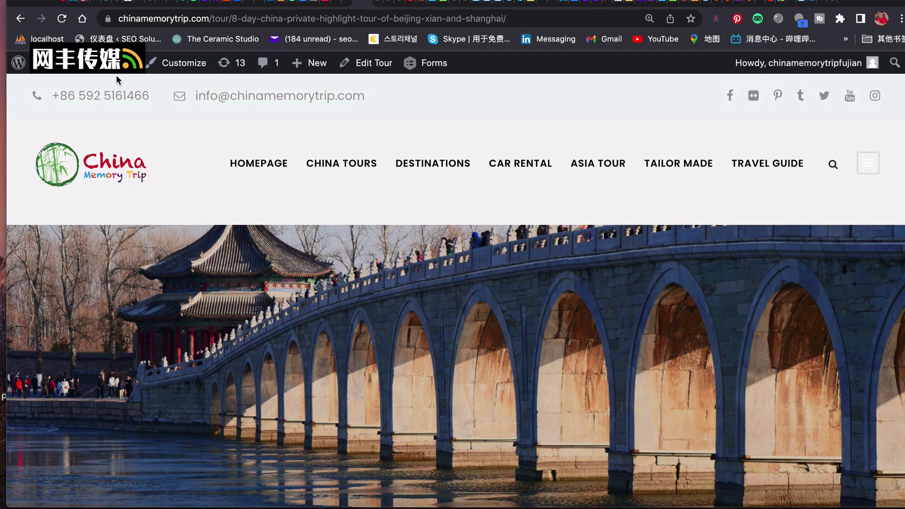
Go to the admin Dashboard via the site name, then to Forms > Forms.
mouse_move(97, 68)
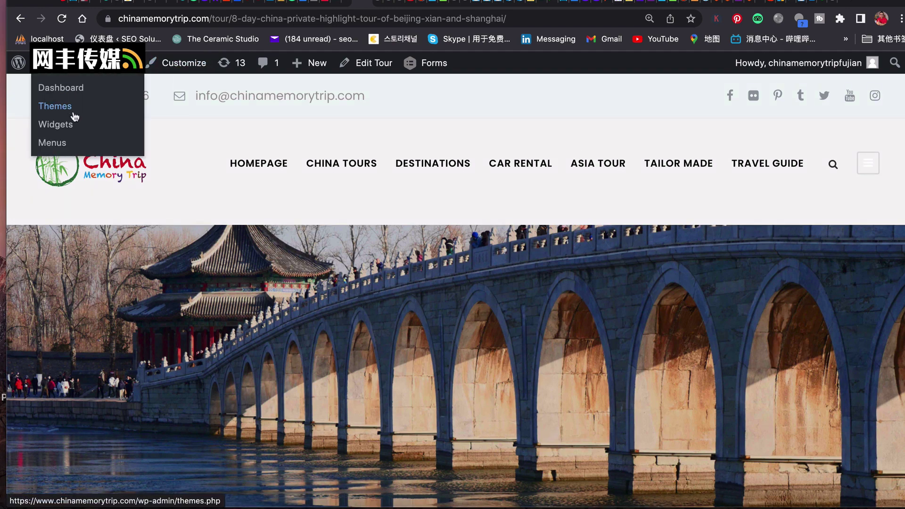
left_click(69, 92)
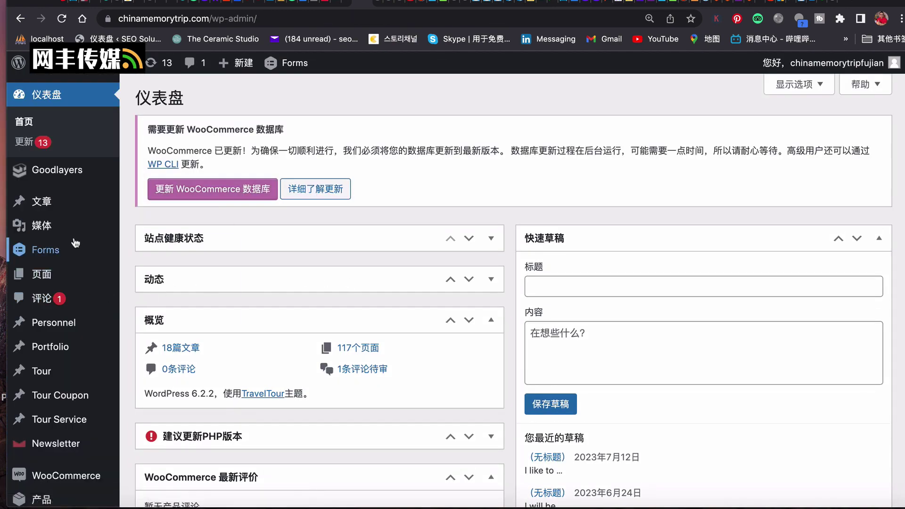
scroll(76, 243, "down", 2)
scroll(76, 242, "down", 1)
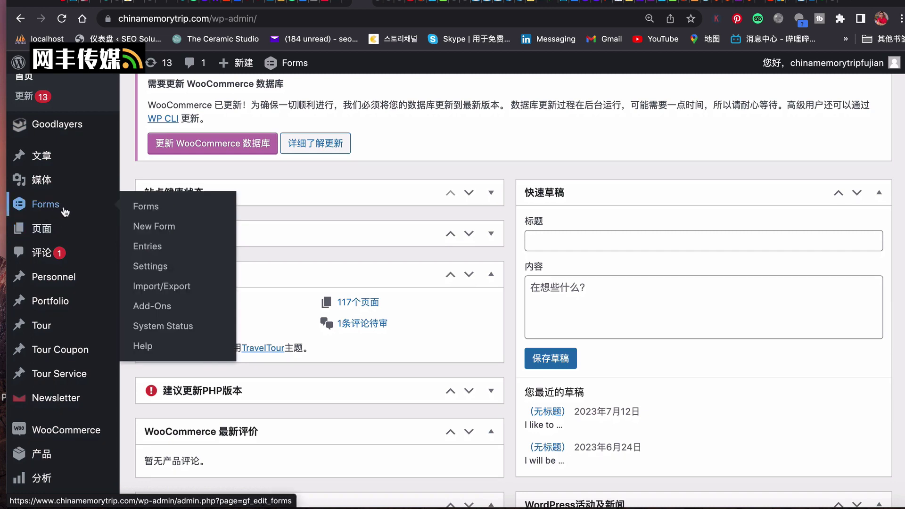
left_click(146, 209)
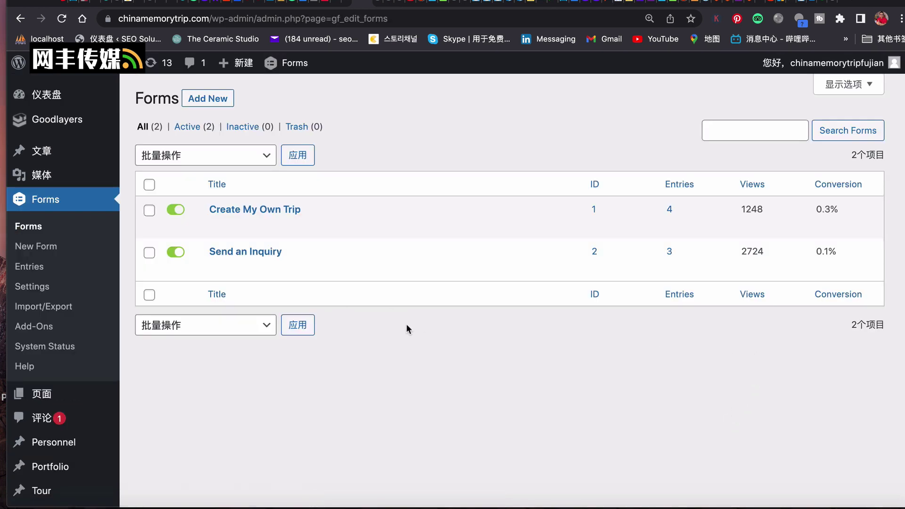
mouse_move(217, 278)
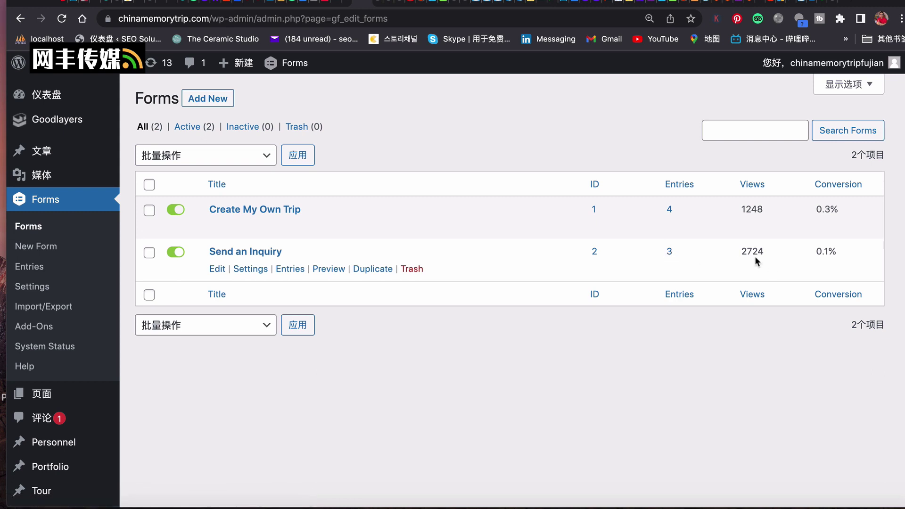
Open Send an Inquiry's entries from its 3-entry count.
left_click(669, 252)
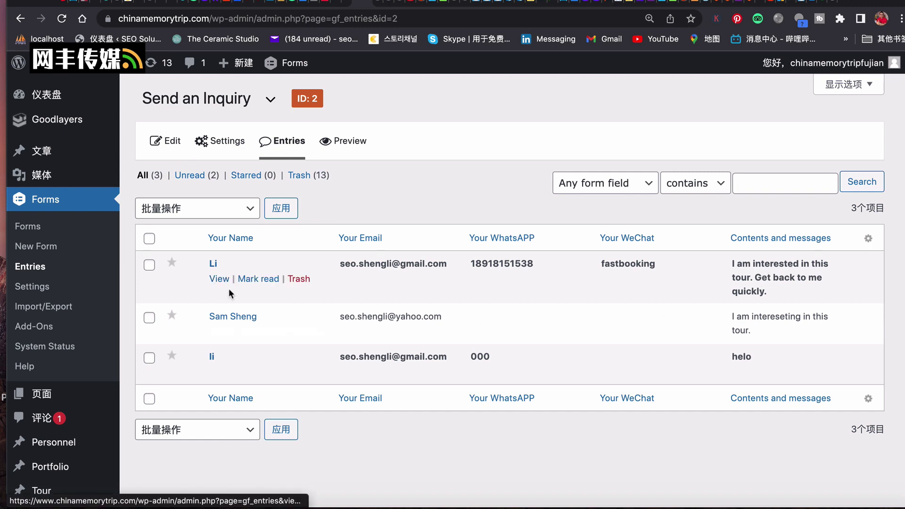
View entry #25 and scroll through its message and embed URL.
left_click(218, 280)
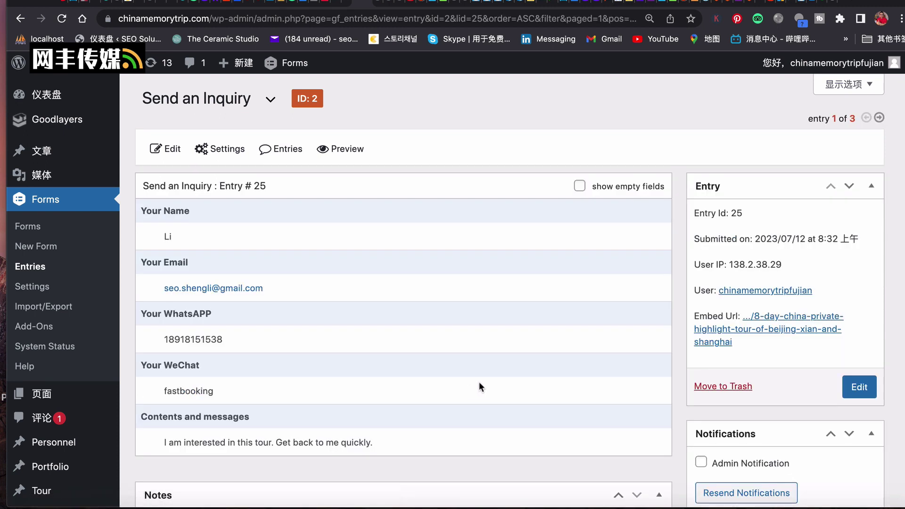
scroll(479, 382, "down", 1)
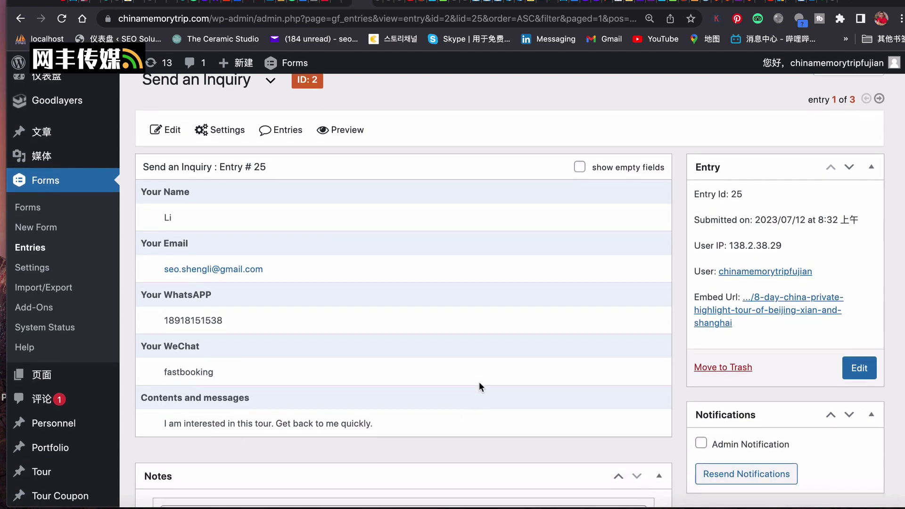
scroll(480, 382, "down", 5)
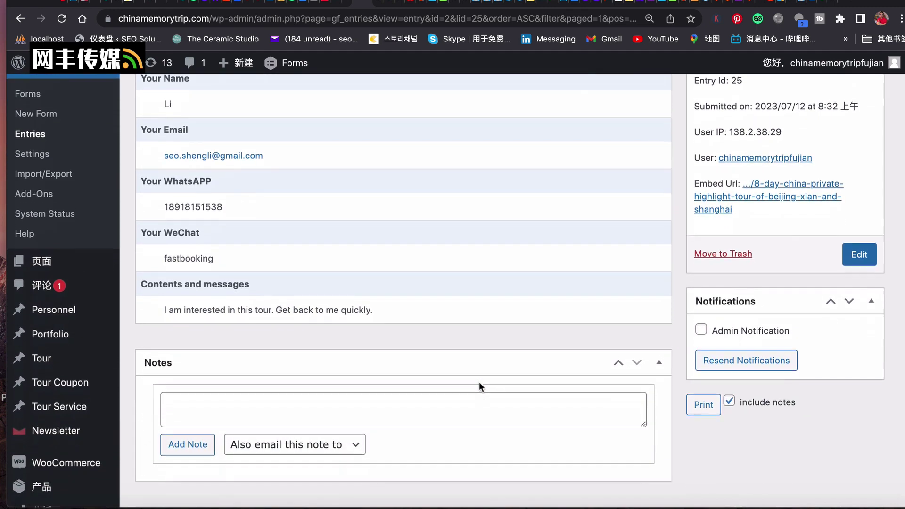
scroll(479, 382, "up", 6)
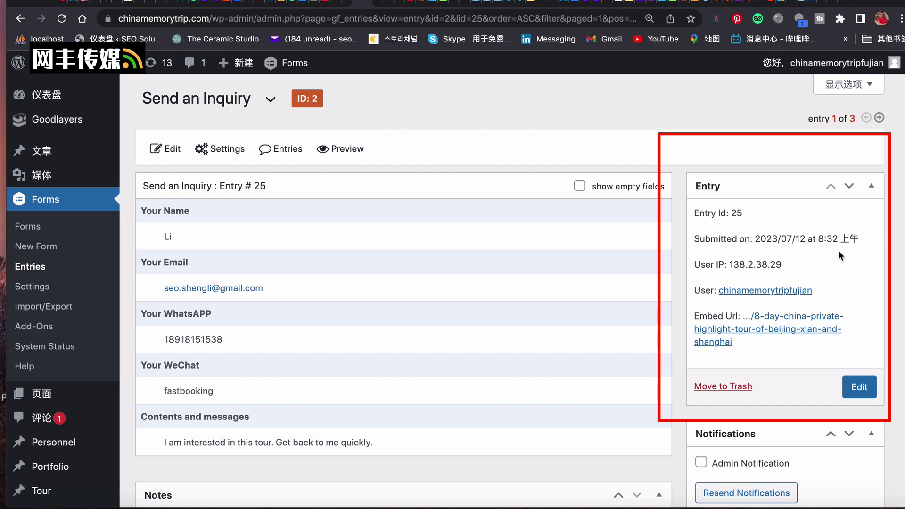
scroll(754, 264, "down", 1)
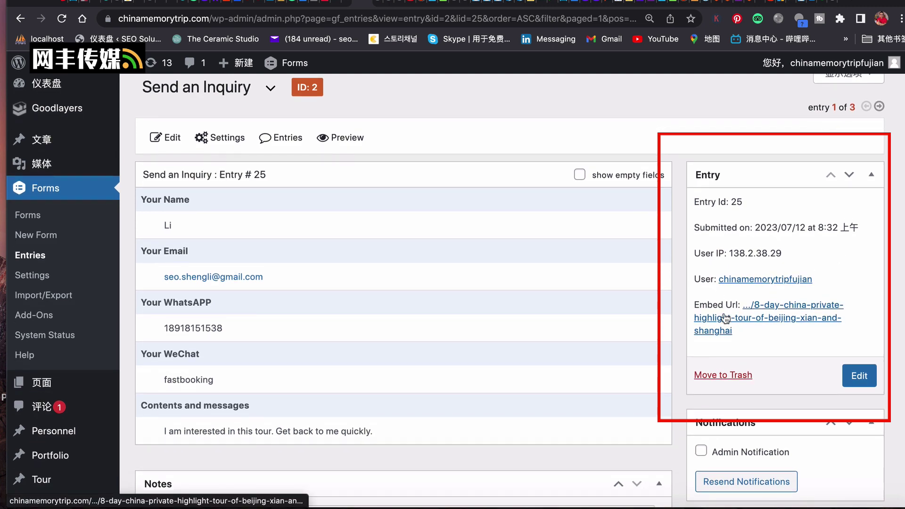
scroll(771, 336, "down", 1)
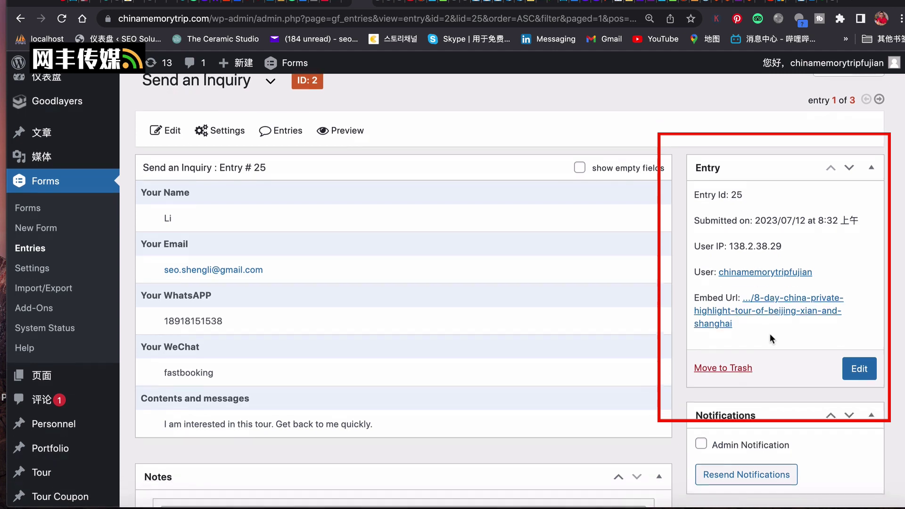
scroll(770, 338, "down", 1)
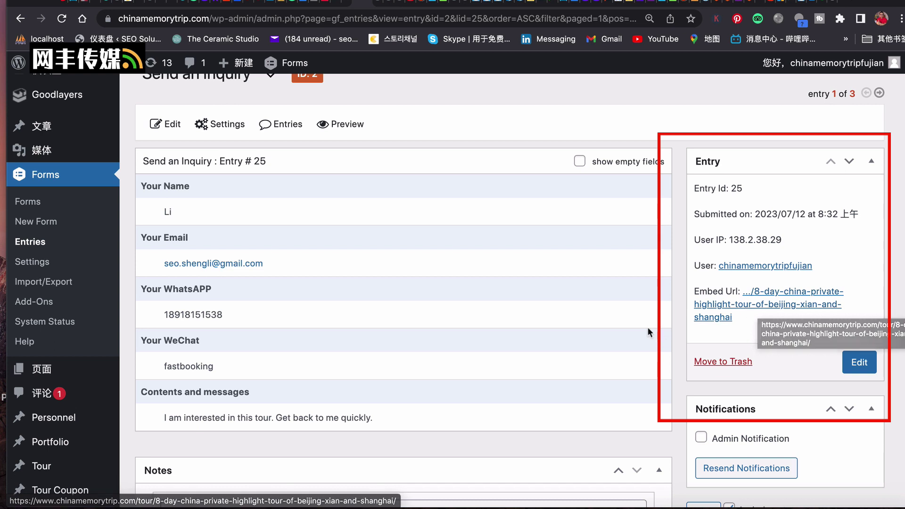
scroll(647, 327, "down", 2)
scroll(647, 328, "up", 3)
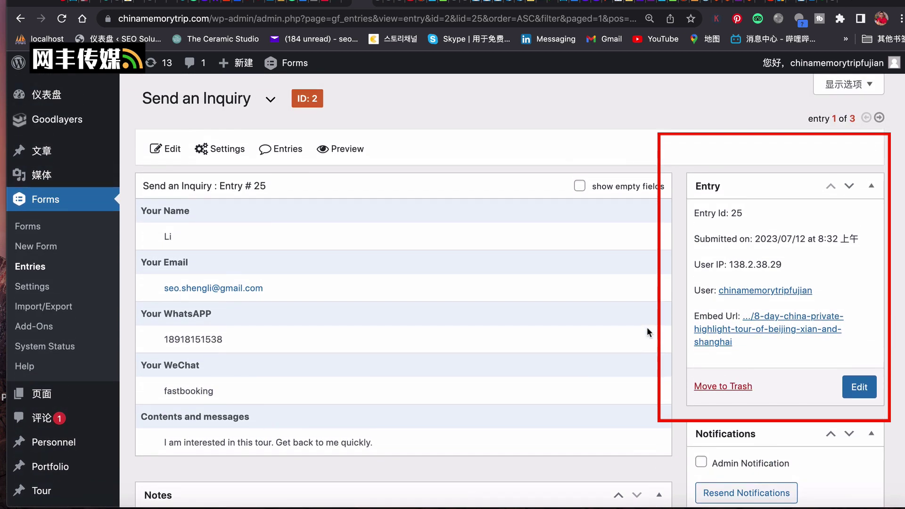
scroll(647, 326, "down", 2)
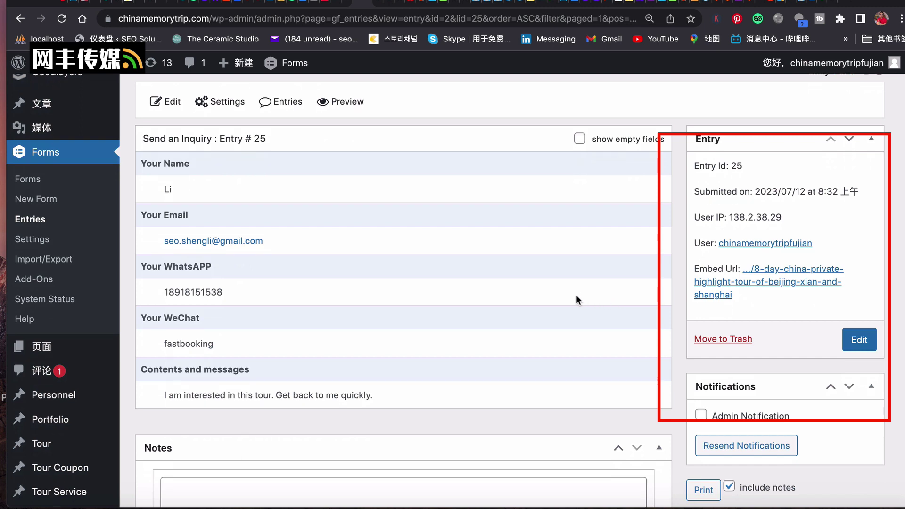
scroll(566, 300, "down", 1)
scroll(567, 304, "down", 1)
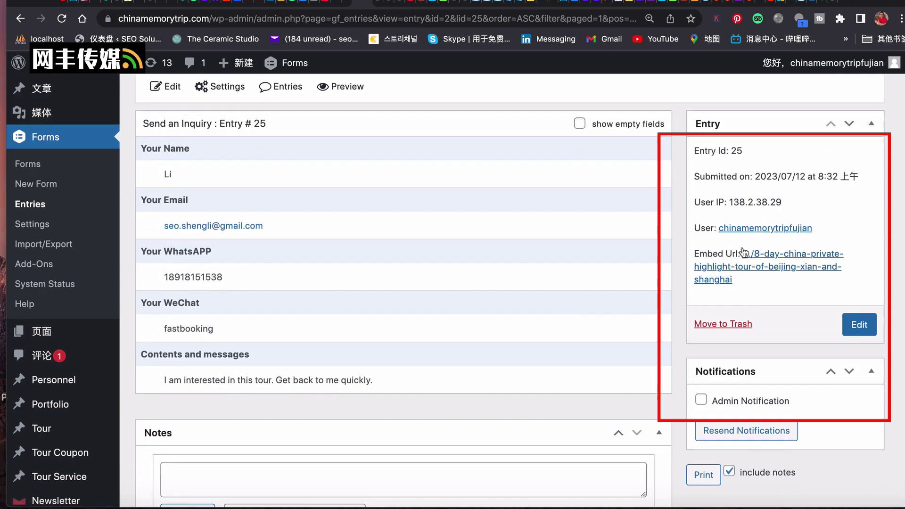
scroll(749, 256, "down", 3)
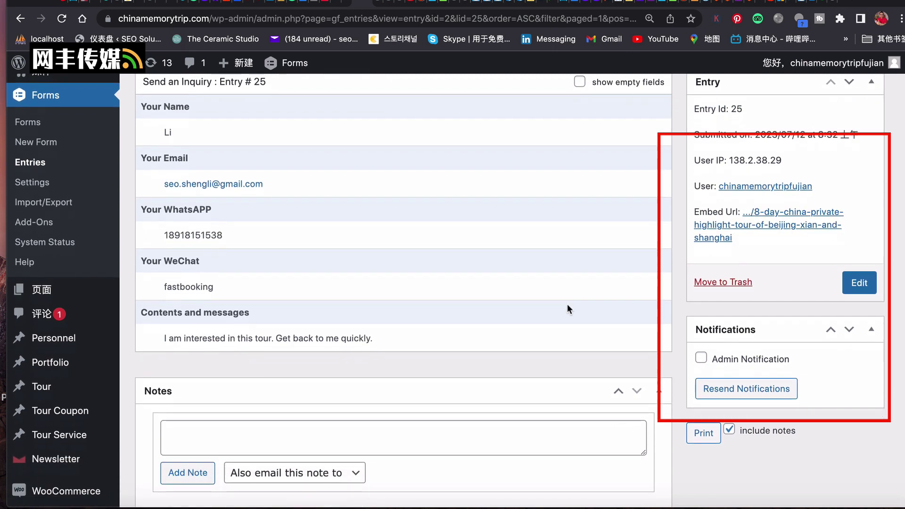
scroll(568, 305, "down", 3)
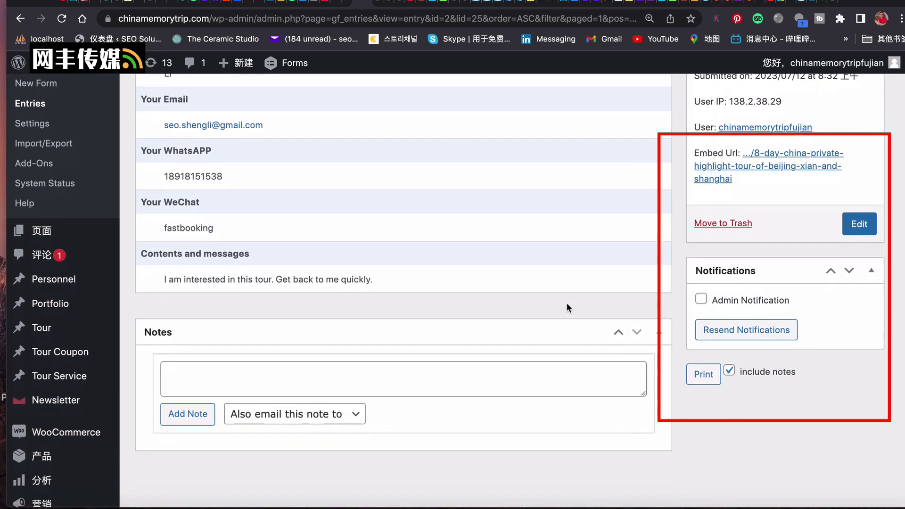
scroll(567, 305, "up", 3)
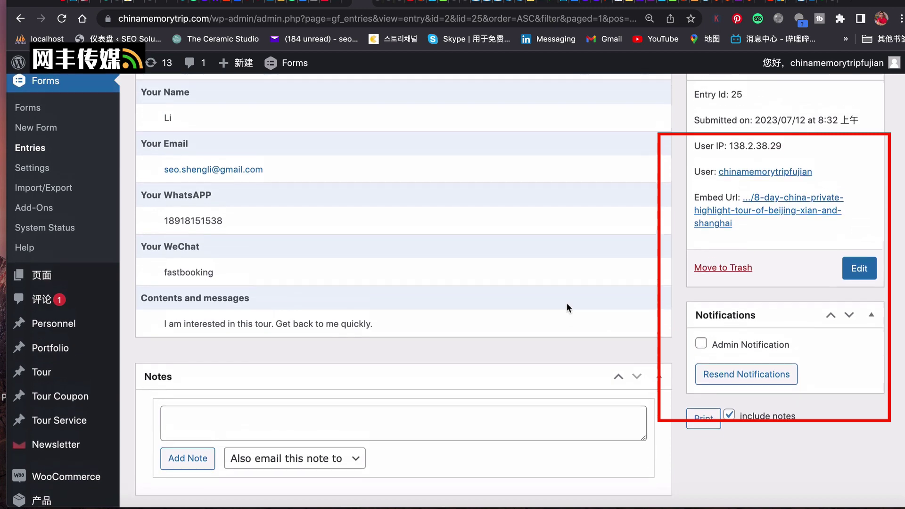
scroll(568, 304, "up", 3)
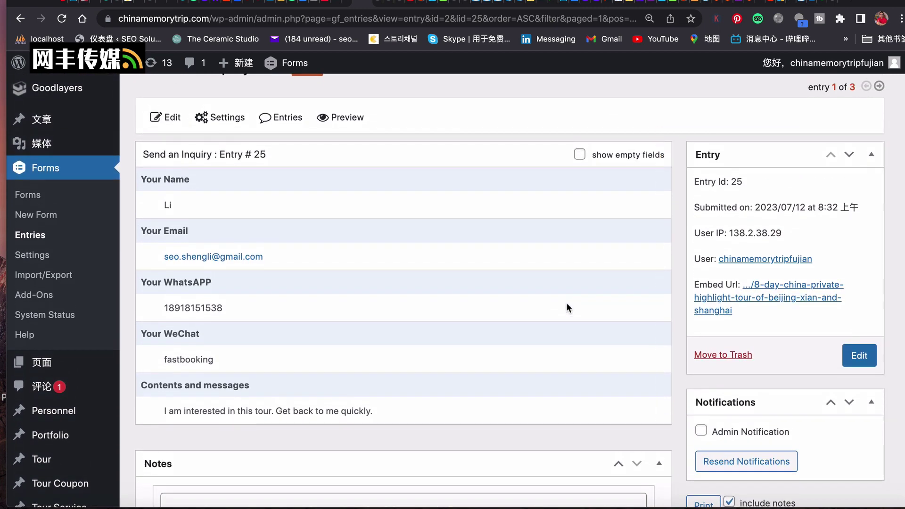